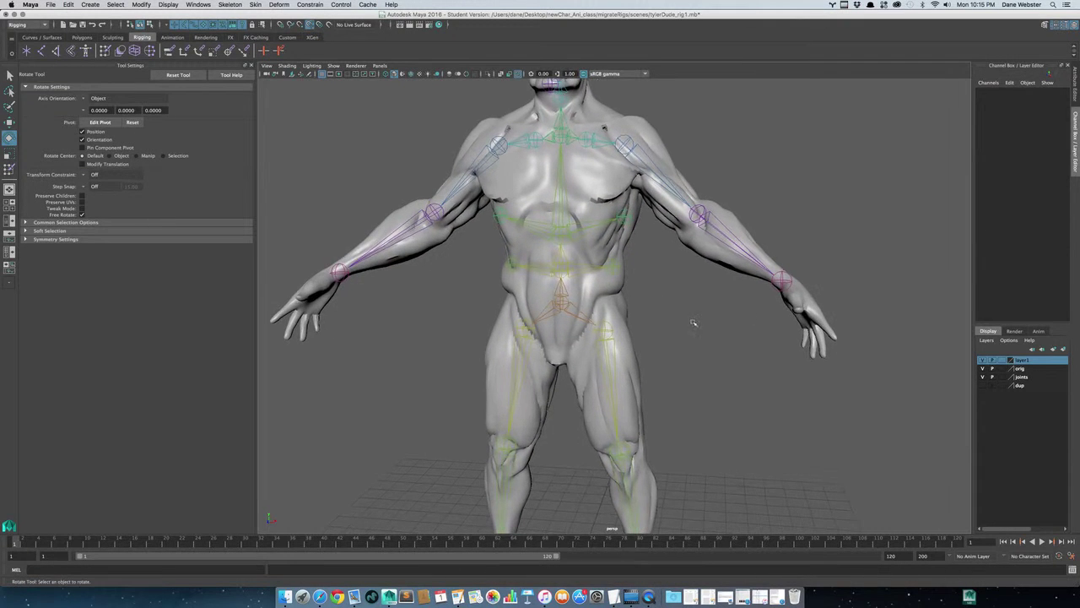
Rotate both hip joints together so the legs swing backward, testing the skin deformation.
alt+middle_drag(678, 326, 668, 302)
click(602, 349)
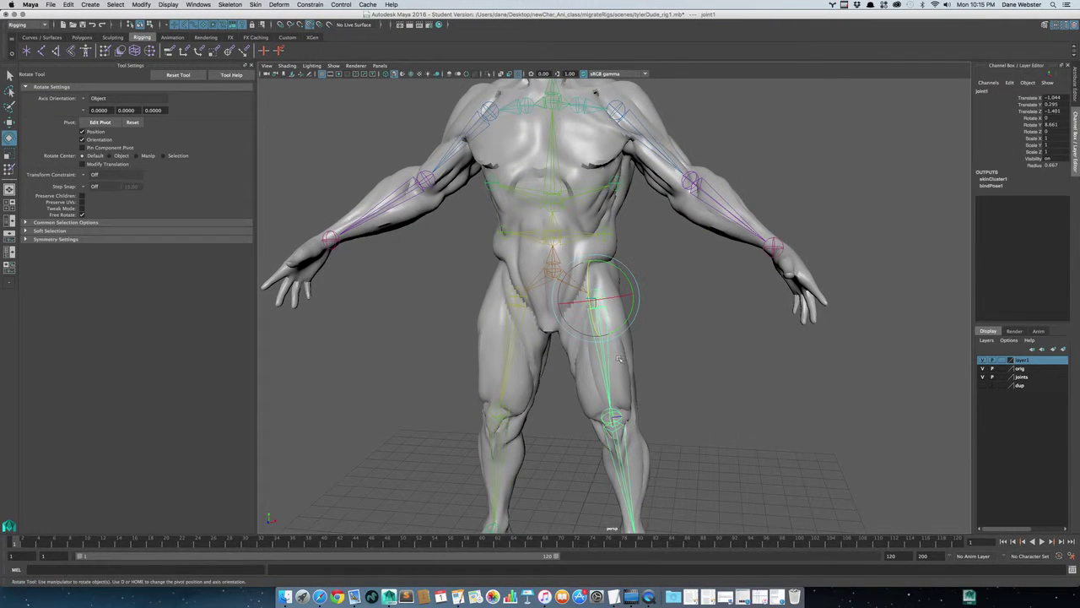
alt+right_drag(655, 385, 627, 323)
alt+drag(644, 307, 631, 326)
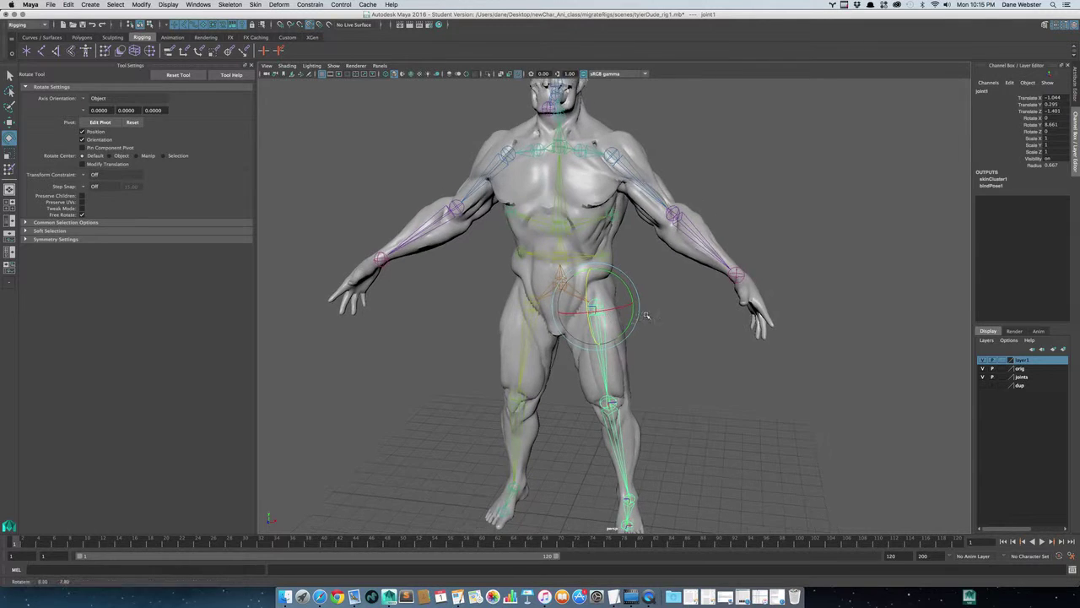
alt+right_drag(630, 326, 574, 330)
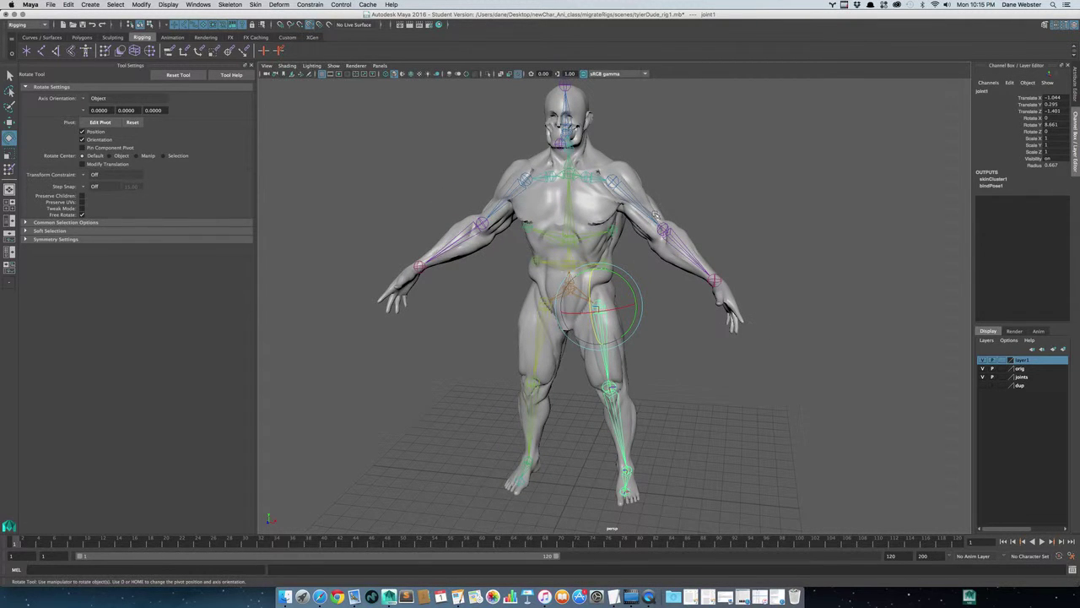
click(679, 381)
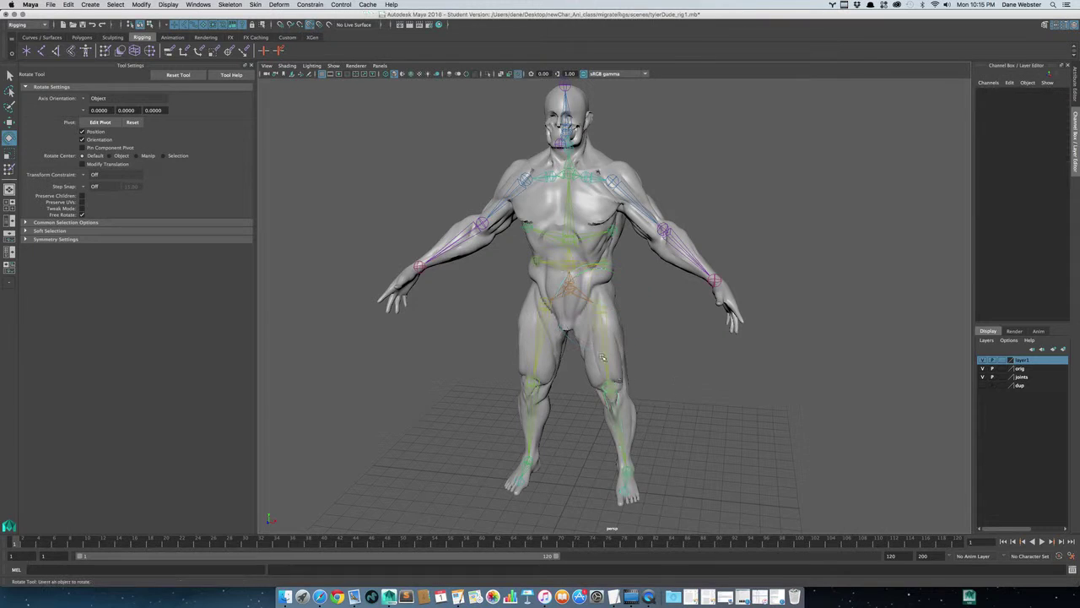
click(588, 346)
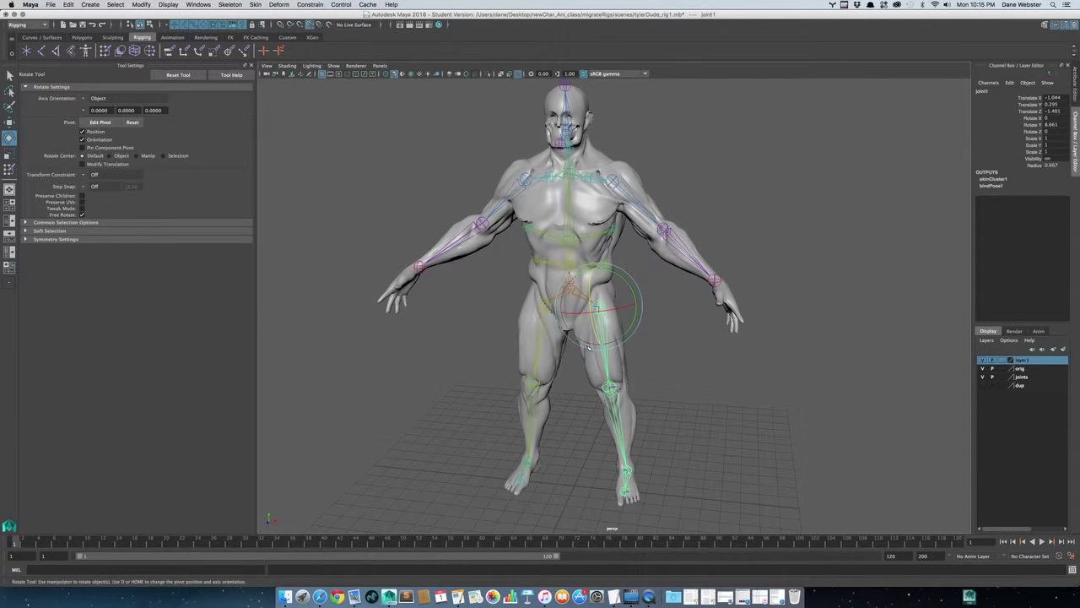
shift+click(539, 342)
drag(536, 289, 530, 317)
Bend both knee joints backward together to check how the skinned legs deform from behind.
click(549, 383)
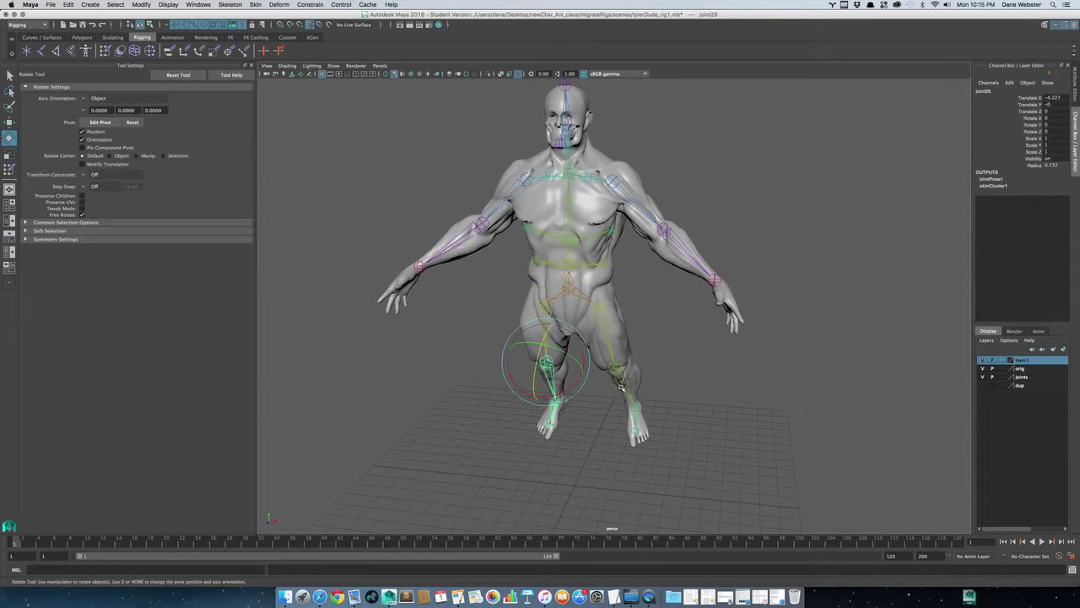
shift+click(623, 385)
drag(609, 337, 609, 362)
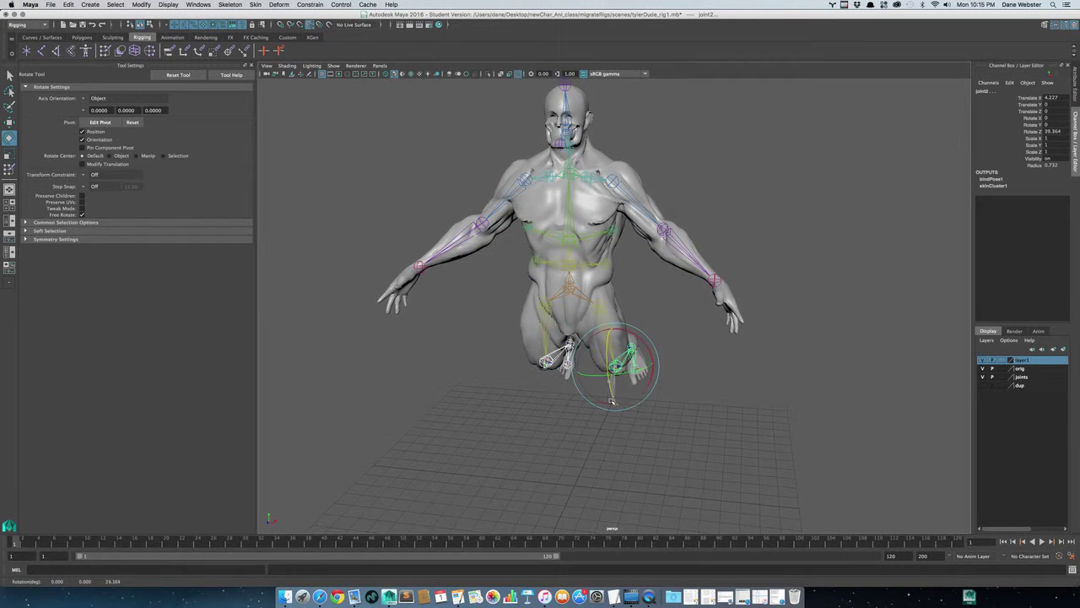
alt+drag(714, 403, 791, 379)
Undo the knee and hip test rotations to restore the standing pose.
key(super+z)
key(super+z)
key(super+z)
key(super+z)
key(super+z)
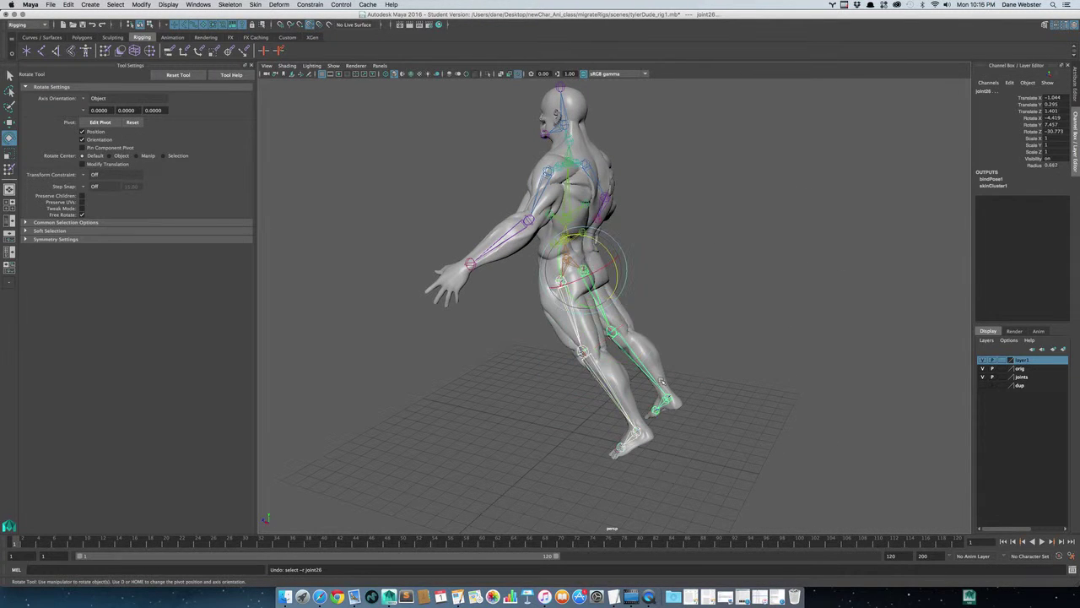
alt+drag(622, 384, 719, 387)
alt+right_drag(720, 387, 663, 383)
alt+drag(662, 382, 702, 371)
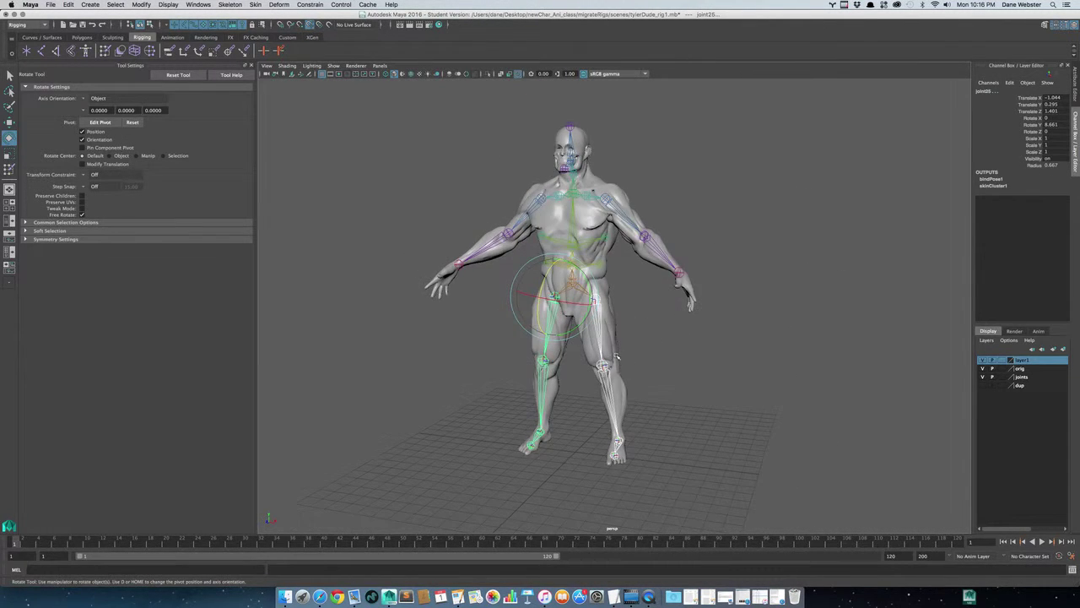
Examine the selected muscle body mesh in the front view and return to the perspective view.
click(617, 363)
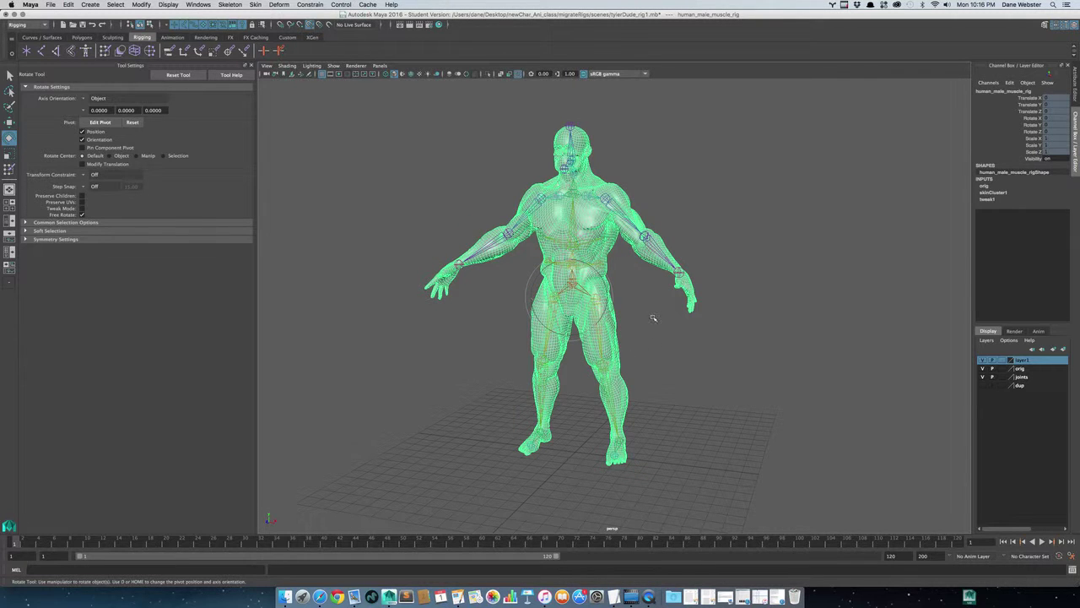
key(space)
drag(665, 373, 666, 373)
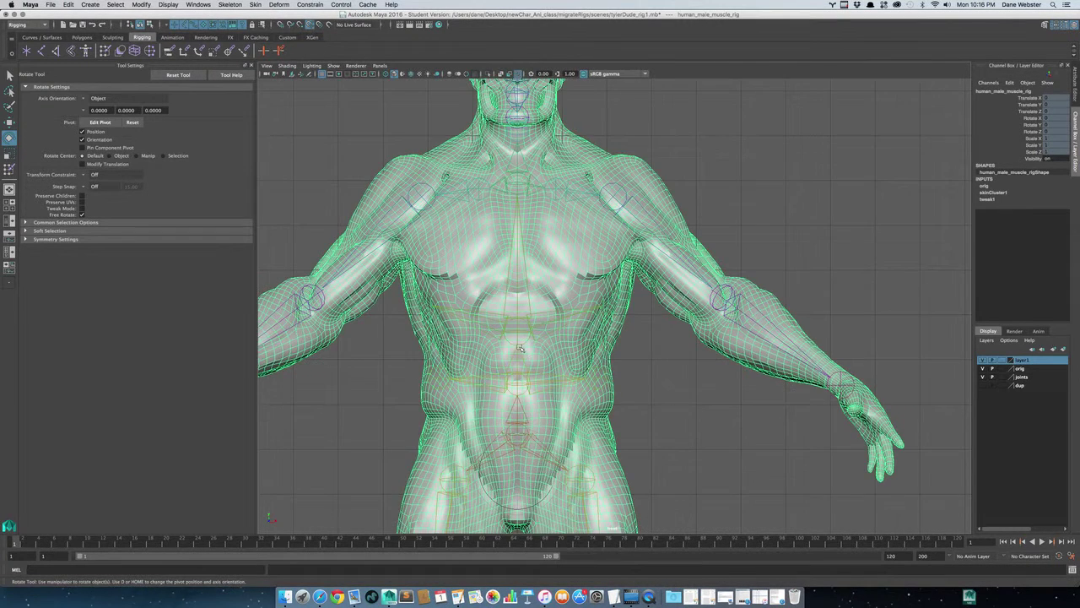
key(f)
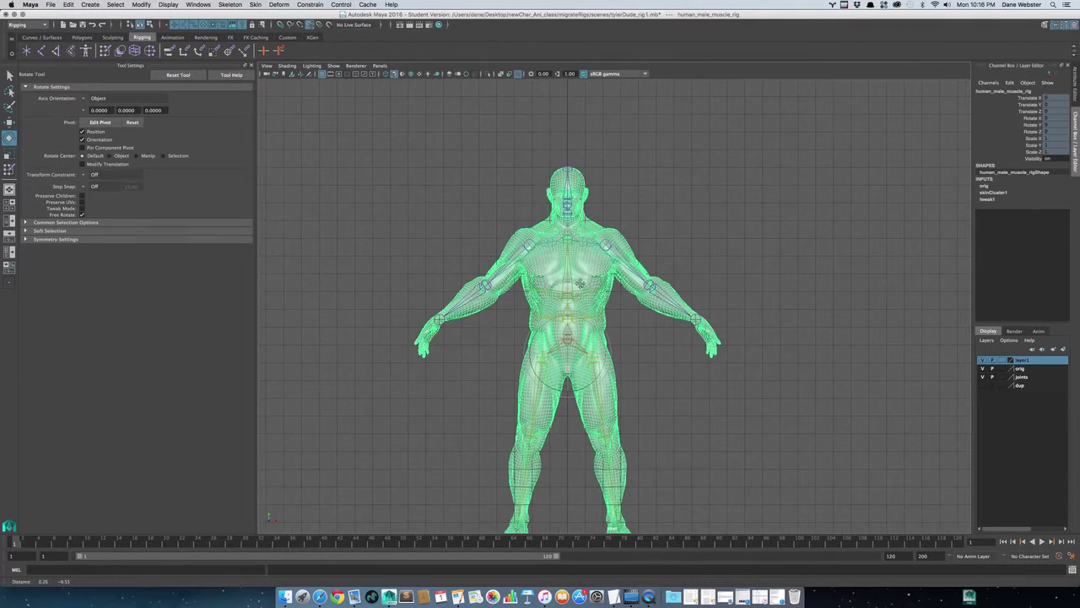
key(space)
drag(643, 324, 643, 324)
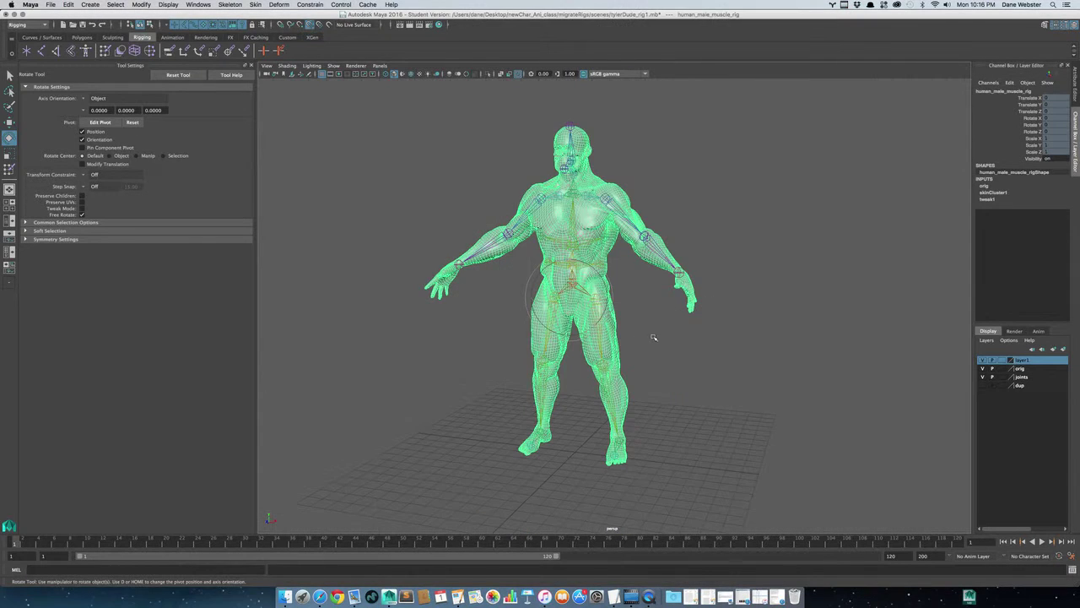
click(694, 386)
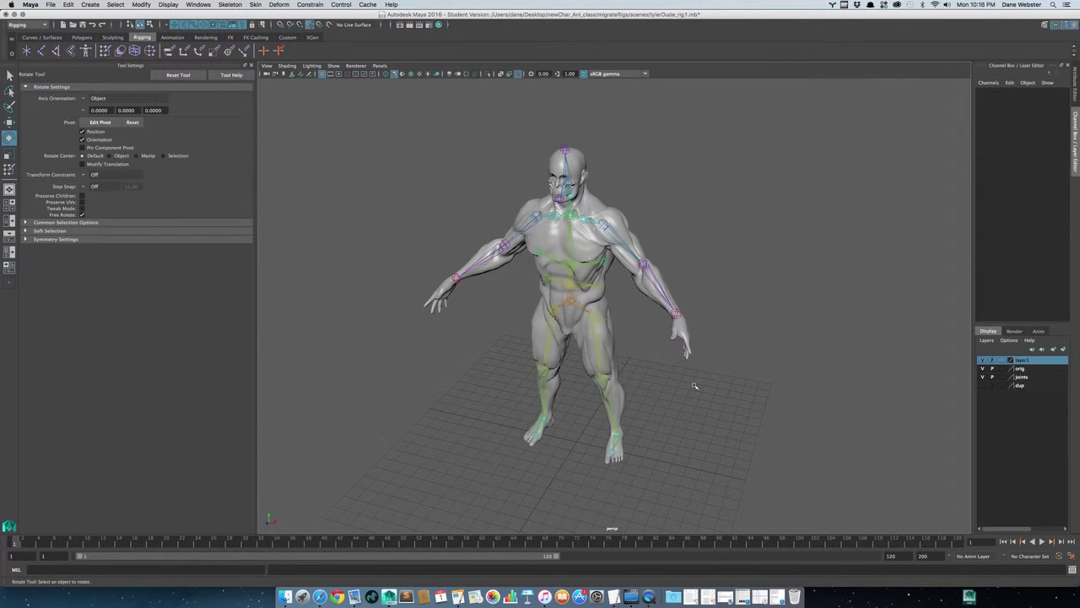
Mirror the body mesh's skin weights across YZ, positive to negative, using closest point on surface and closest joint.
click(611, 346)
click(255, 4)
mouse_move(280, 5)
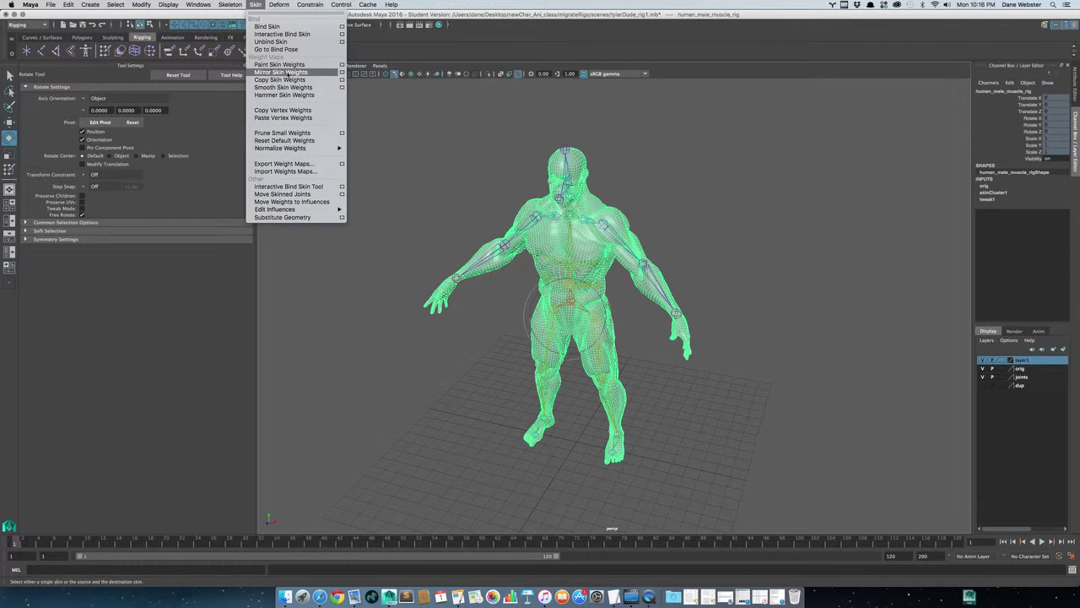
click(342, 72)
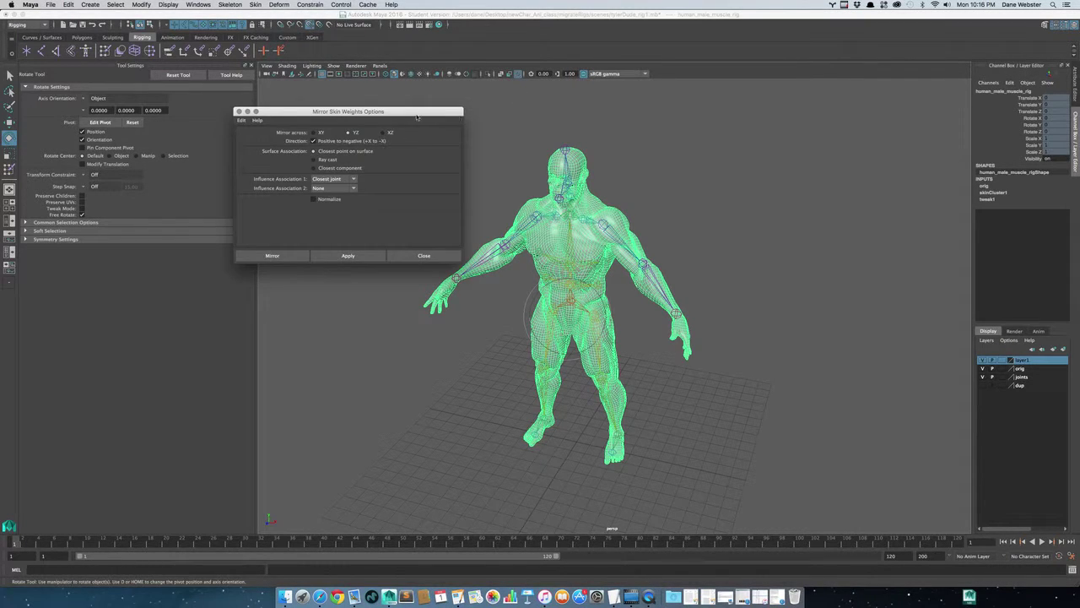
drag(417, 117, 352, 94)
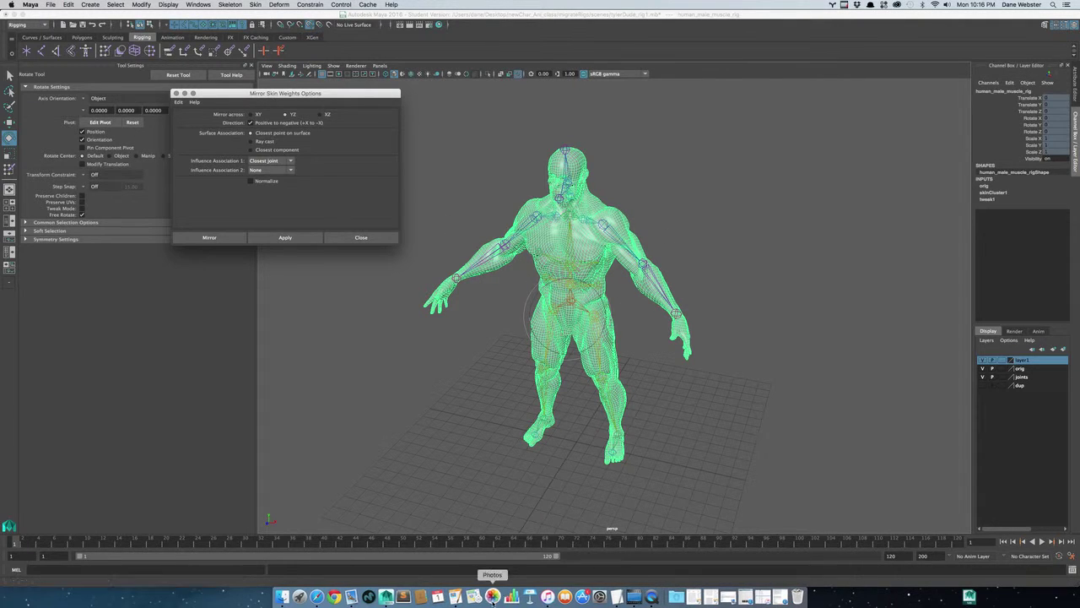
click(285, 239)
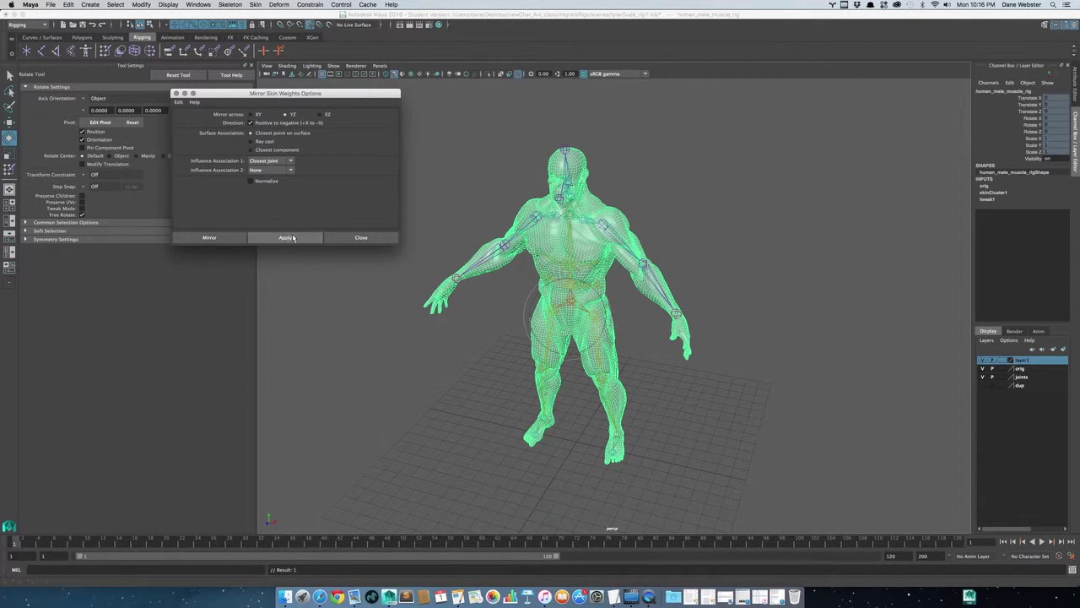
click(357, 238)
Rotate both hip joints backward together to test the mirrored skin weights on the thighs.
alt+right_drag(602, 367, 708, 374)
alt+middle_drag(672, 364, 639, 307)
click(629, 340)
click(582, 325)
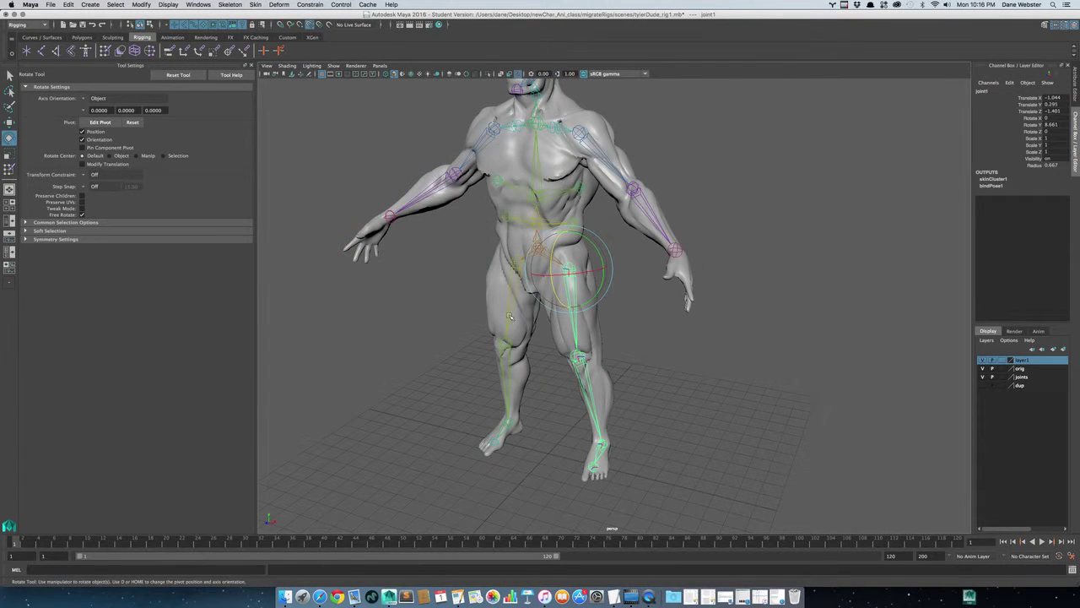
click(508, 317)
drag(516, 249, 497, 264)
Bend both knee joints backward to check the mirrored lower-leg weights from the side.
click(537, 323)
click(609, 339)
drag(607, 337, 572, 326)
alt+drag(701, 336, 656, 330)
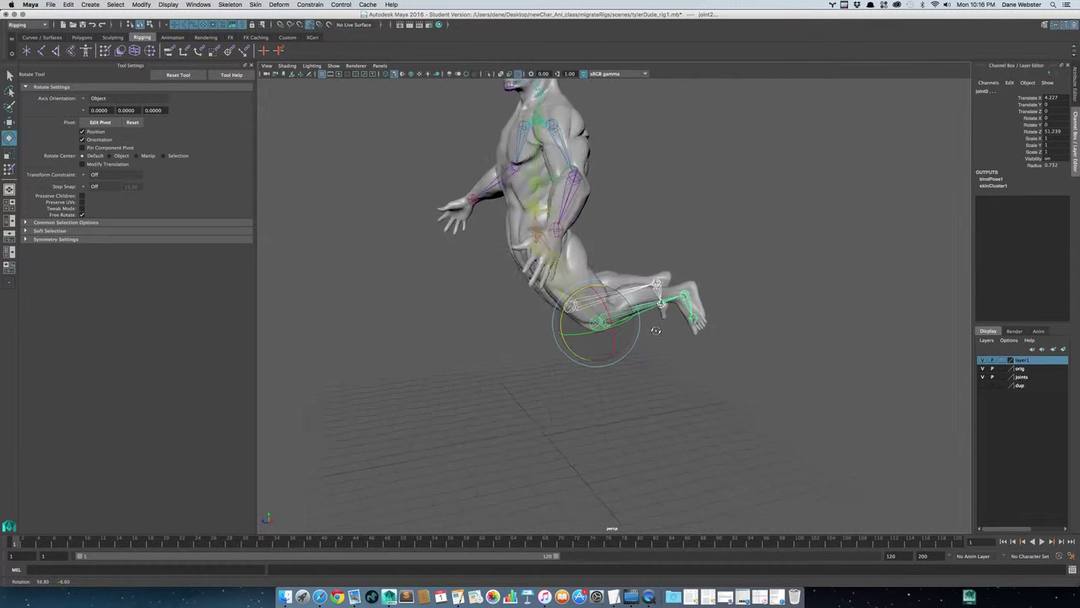
Undo all the leg test rotations so the character stands in its original pose.
key(ctrl+z)
key(ctrl+z)
key(ctrl+z)
key(ctrl+z)
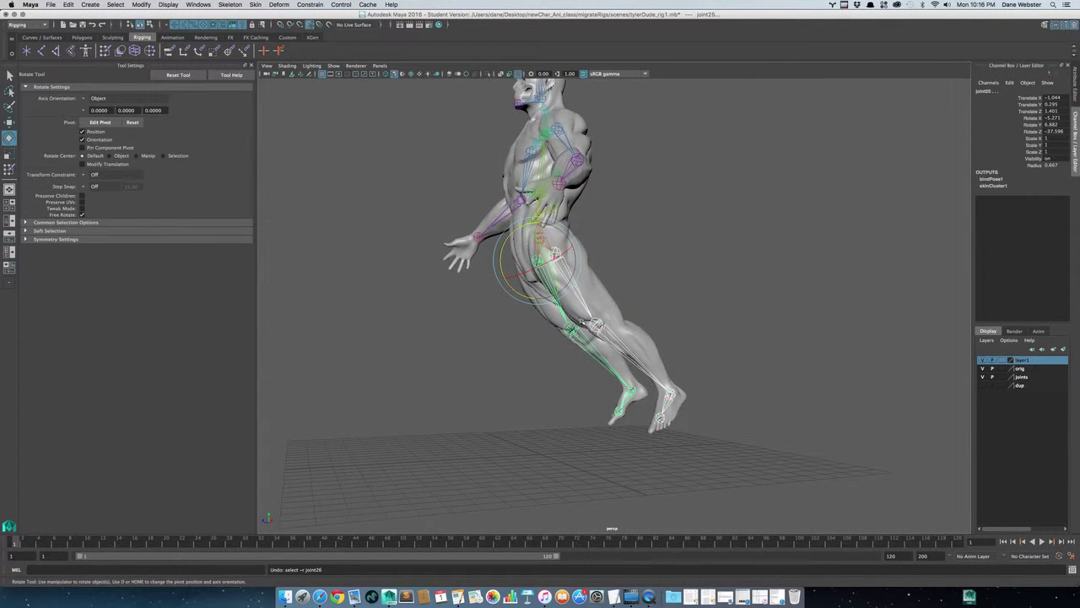
key(ctrl+z)
key(ctrl+z)
key(ctrl+z)
key(ctrl+z)
key(ctrl+z)
key(ctrl+z)
key(ctrl+z)
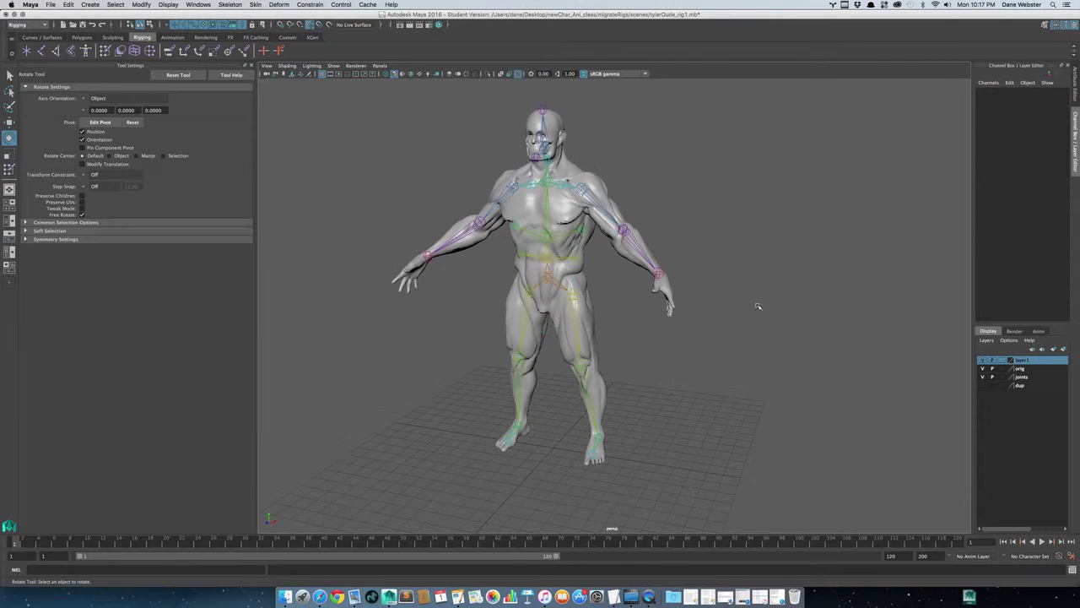
alt+drag(675, 349, 681, 350)
alt+middle_drag(681, 349, 670, 368)
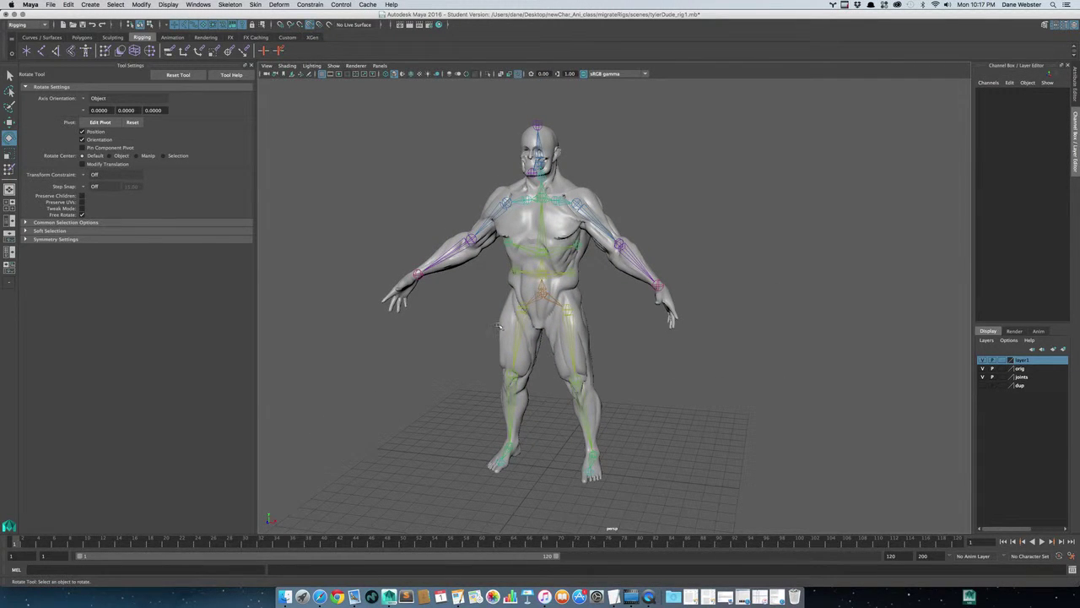
key(ctrl+z)
key(ctrl+z)
key(ctrl+z)
key(ctrl+z)
Open the HumanIK character controls and create a new skeleton definition for the existing joints.
click(87, 51)
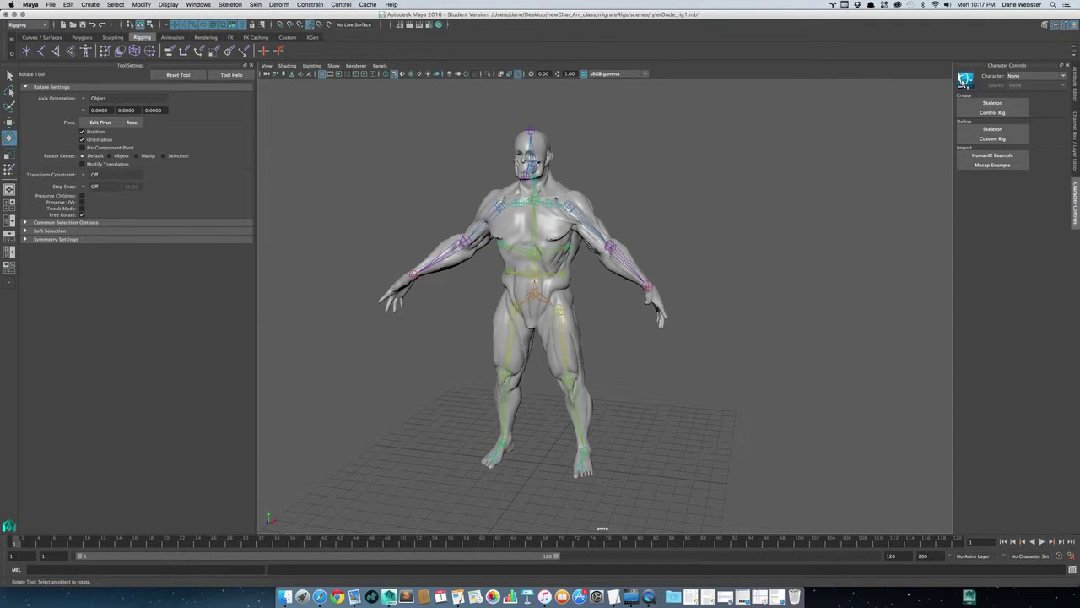
click(972, 83)
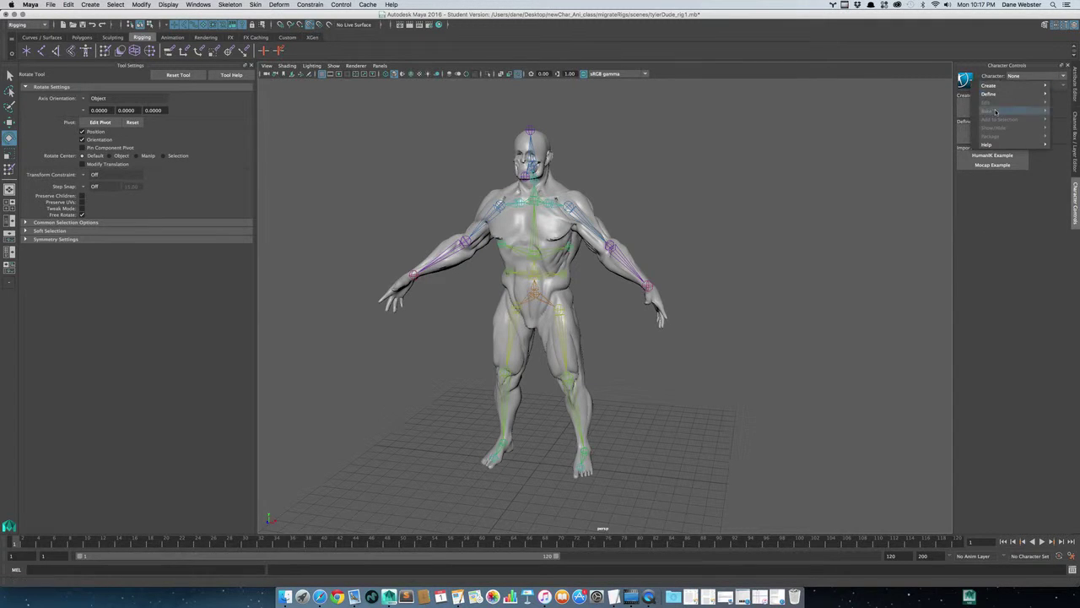
click(980, 53)
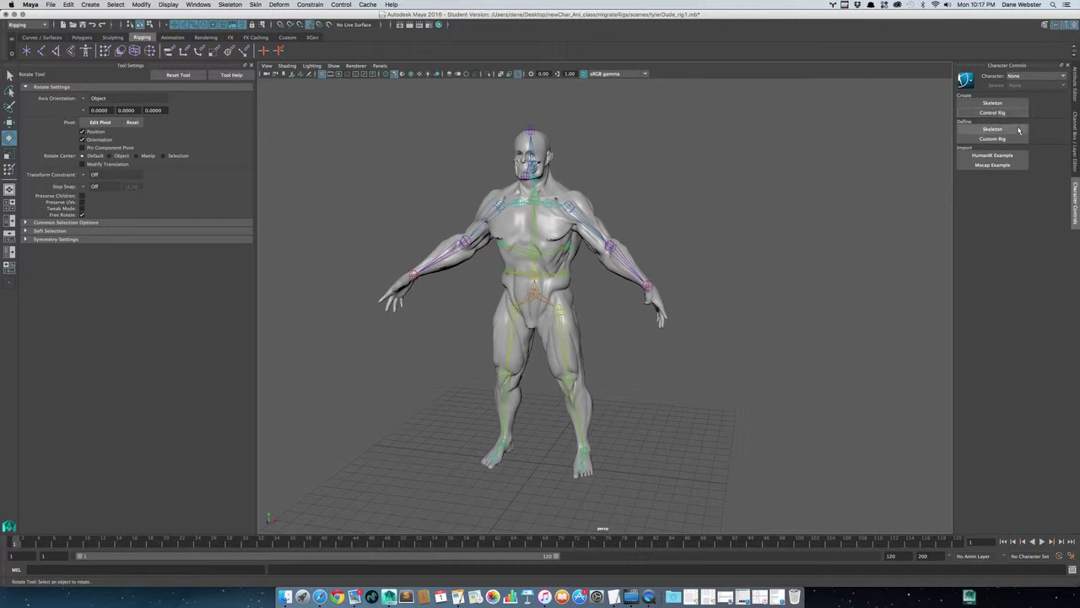
click(993, 129)
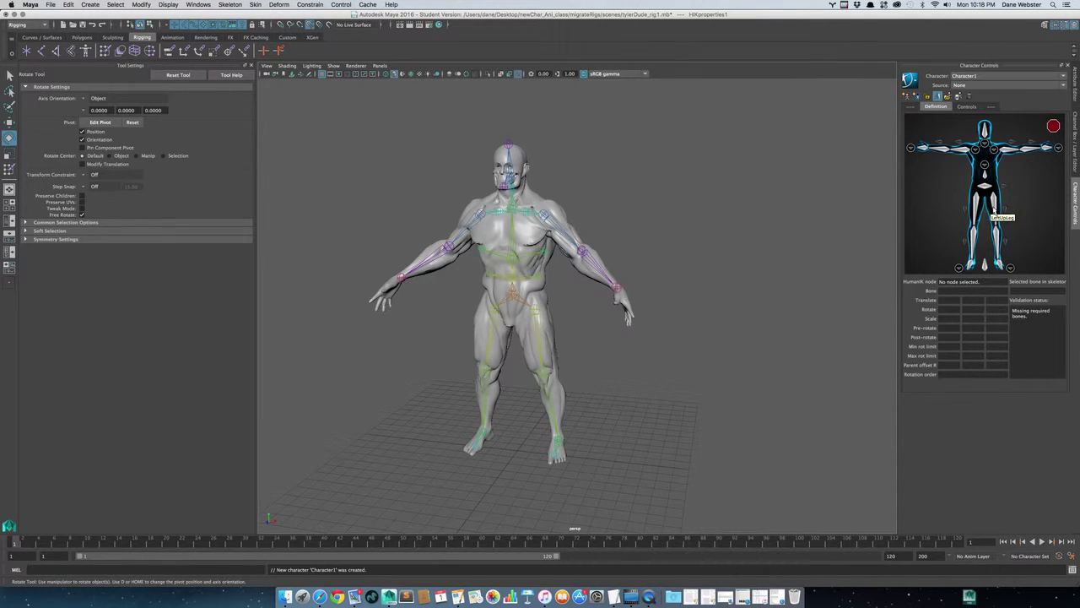
Assign the character's left hip joint to the LeftUpLeg node and switch to the Select tool.
click(994, 206)
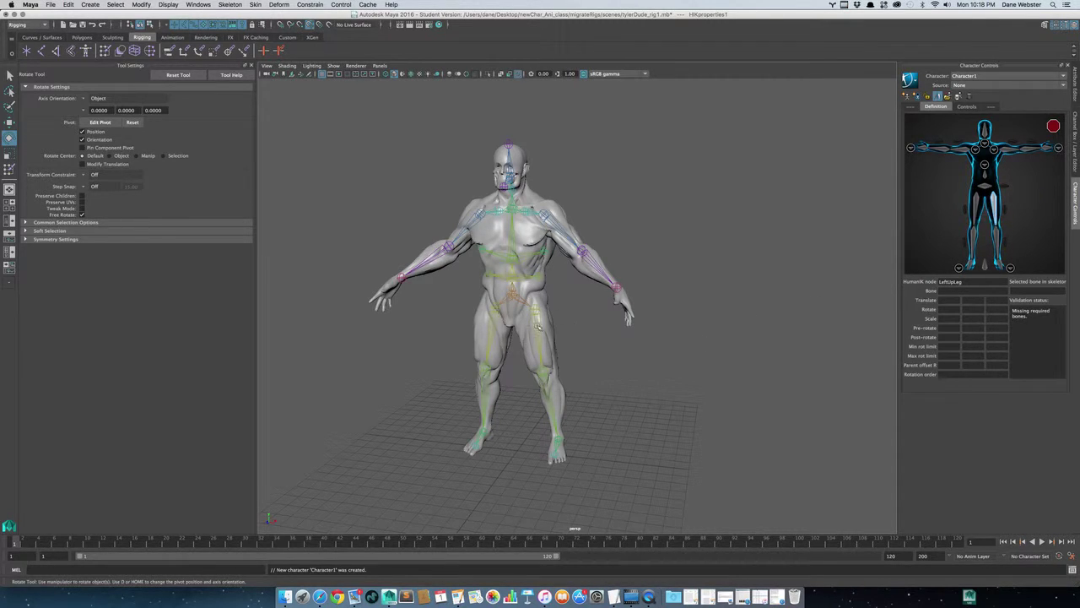
click(536, 323)
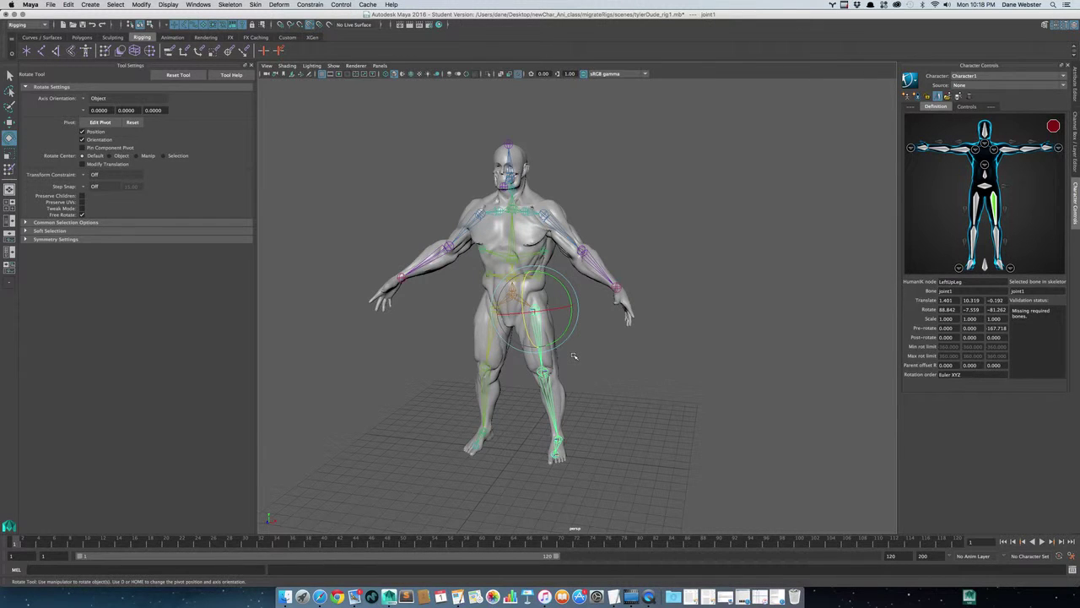
key(q)
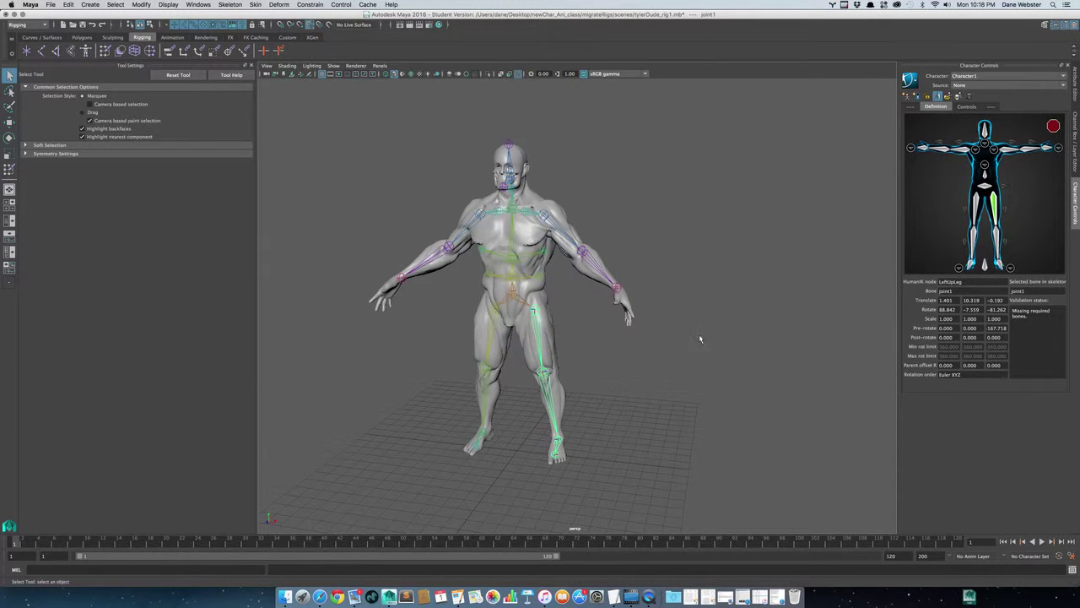
Assign the left knee joint to the LeftLeg node and the left ankle joint to the LeftFoot node.
click(999, 240)
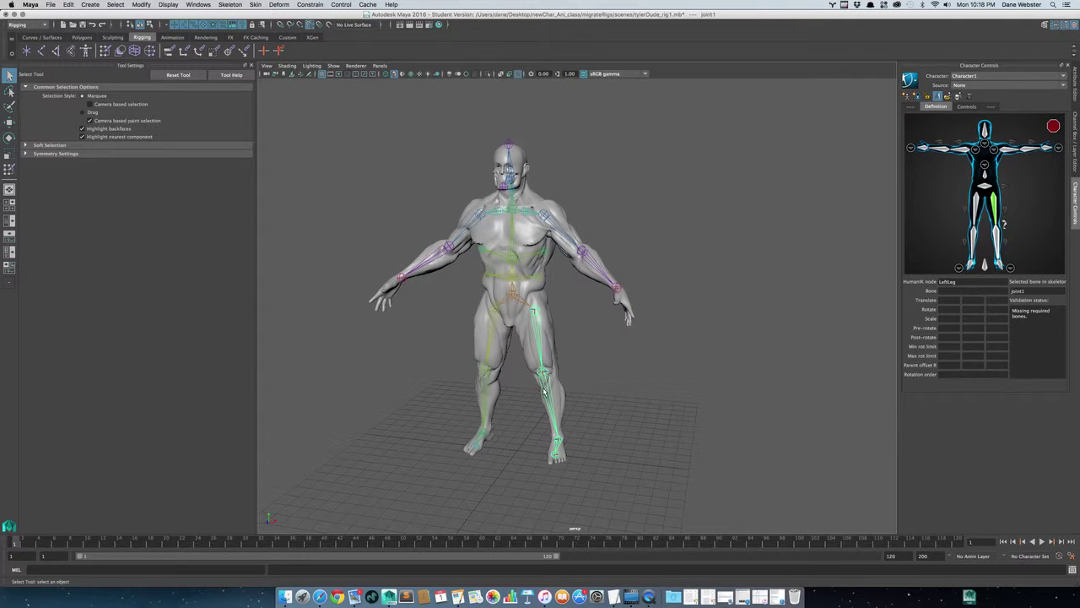
double_click(998, 239)
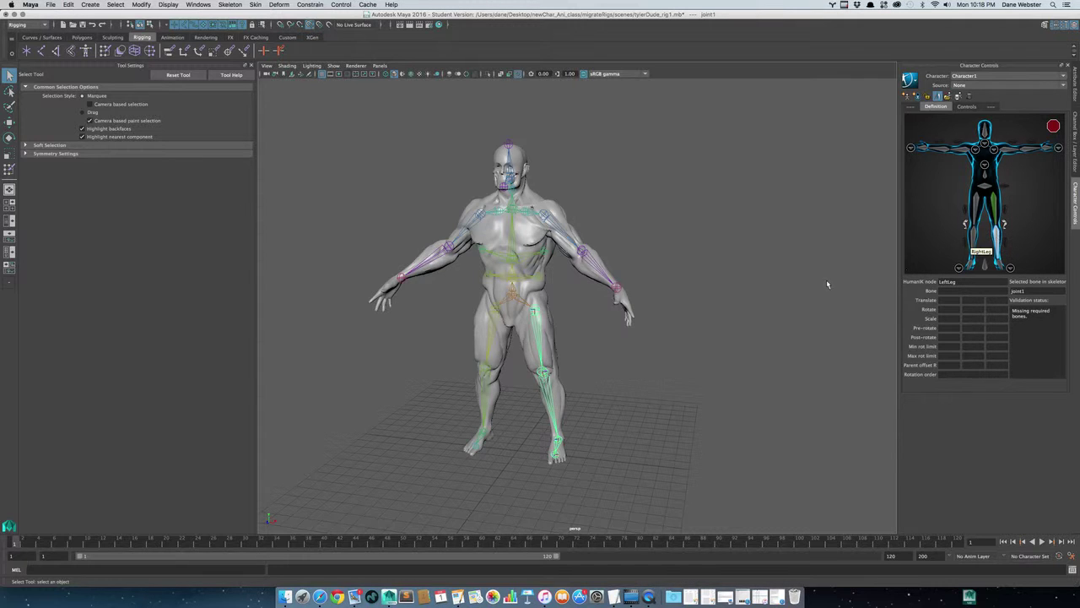
click(546, 386)
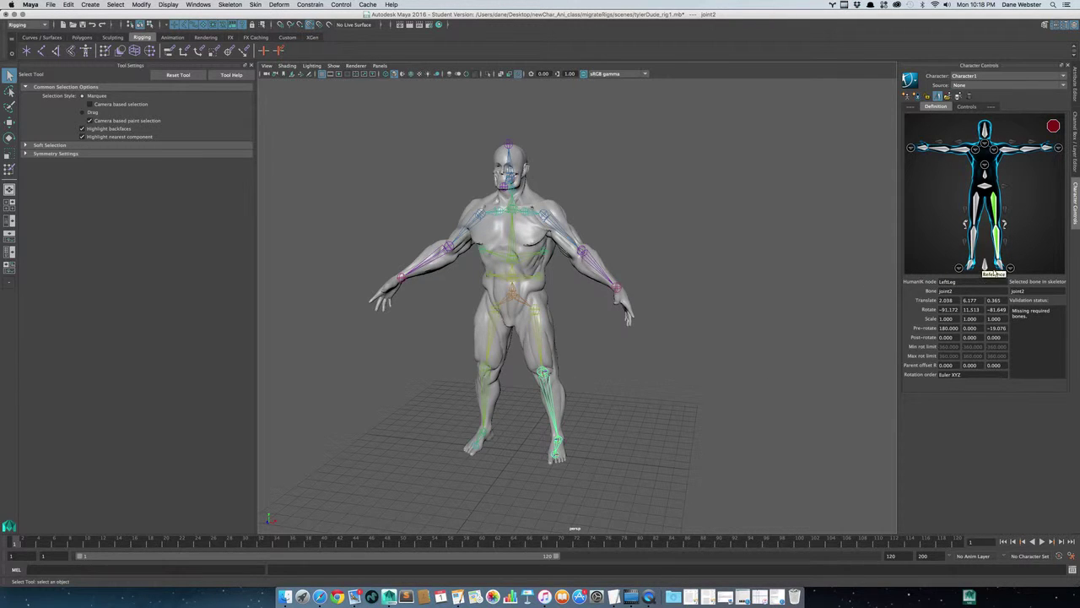
click(998, 266)
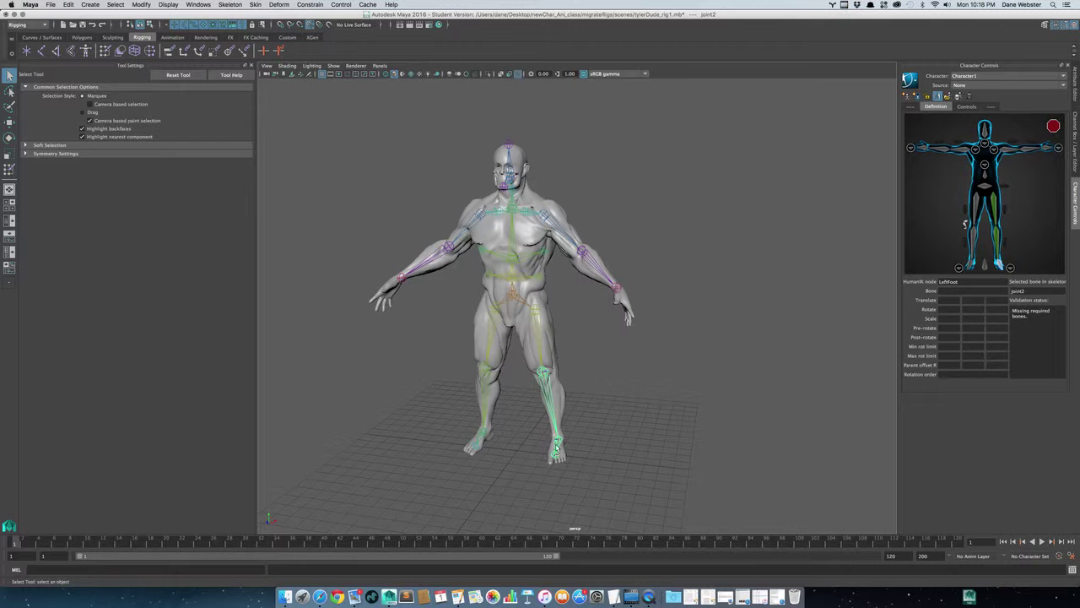
click(556, 448)
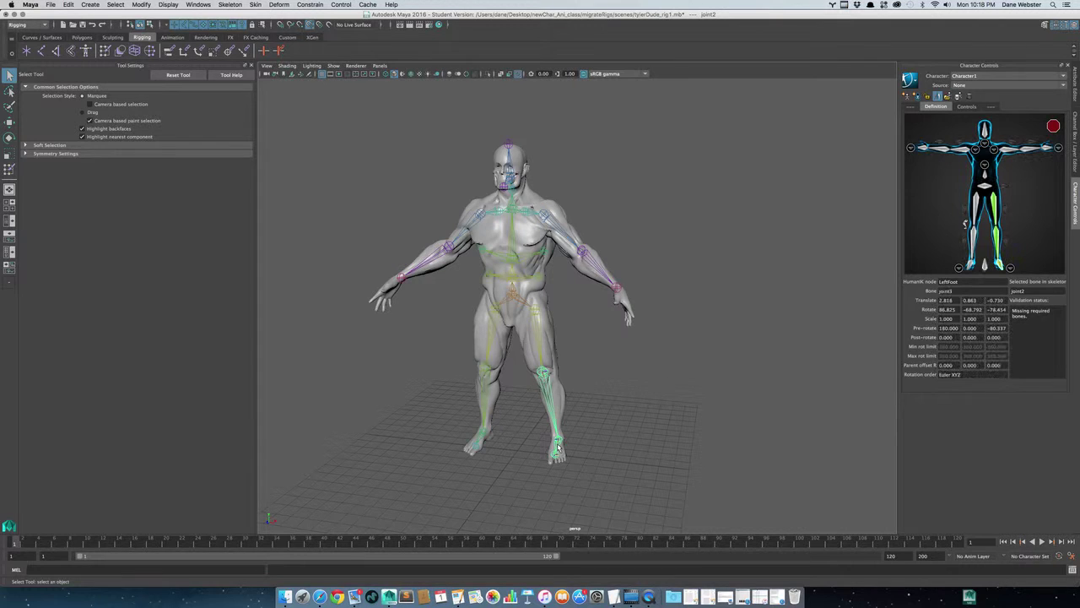
Assign the character's right hip joint to the RightUpLeg node.
click(976, 206)
click(493, 328)
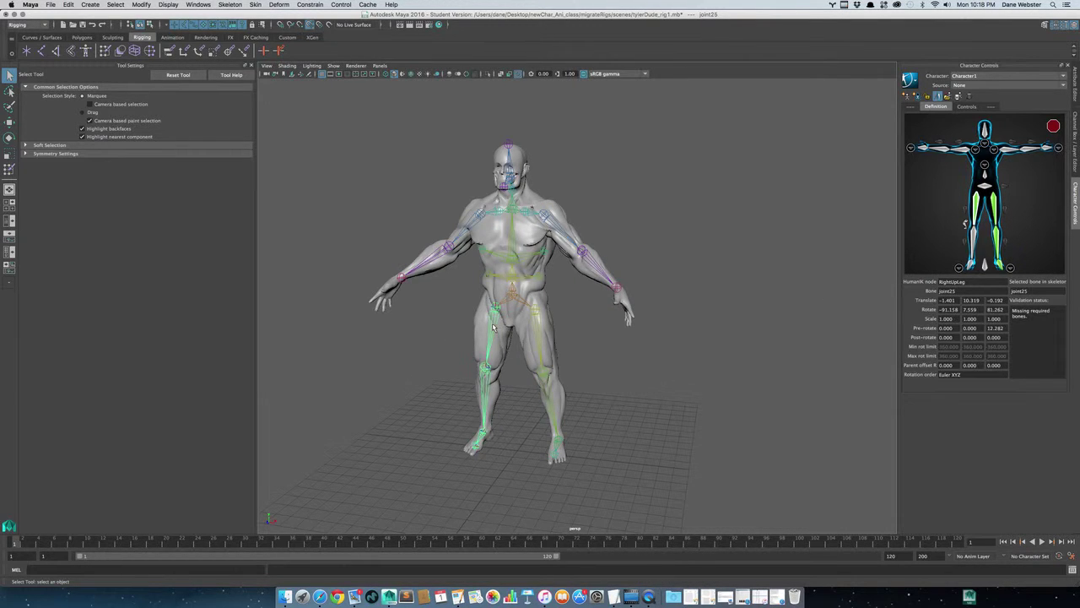
click(980, 237)
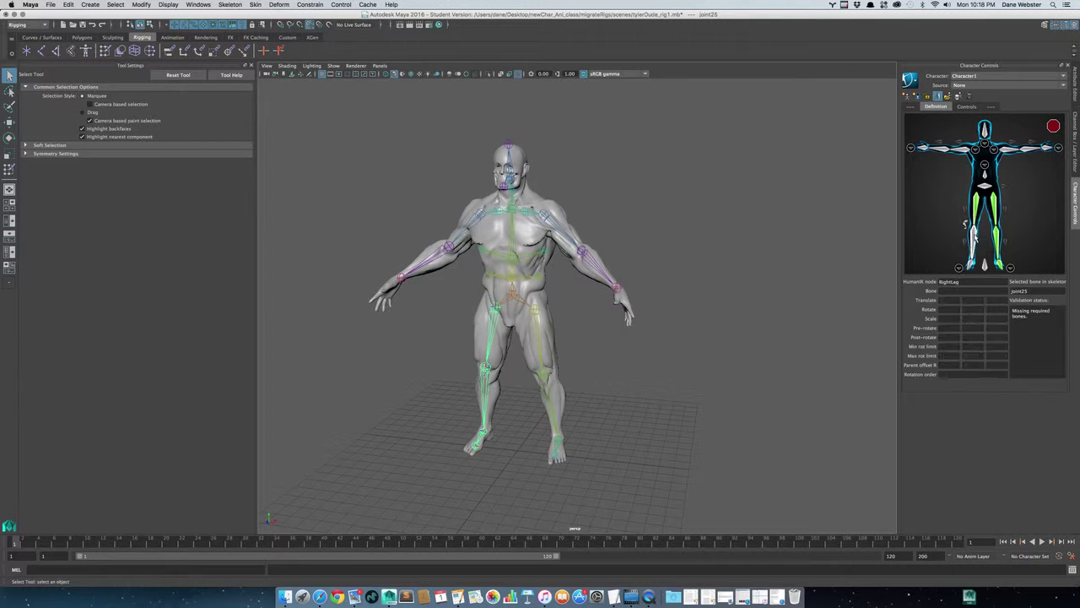
click(483, 437)
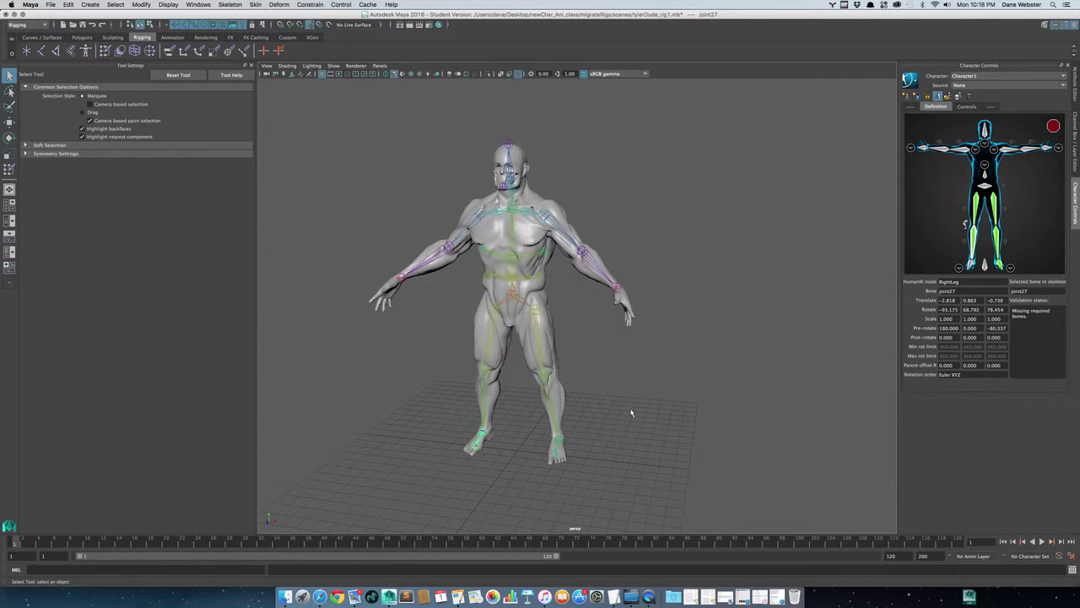
click(970, 265)
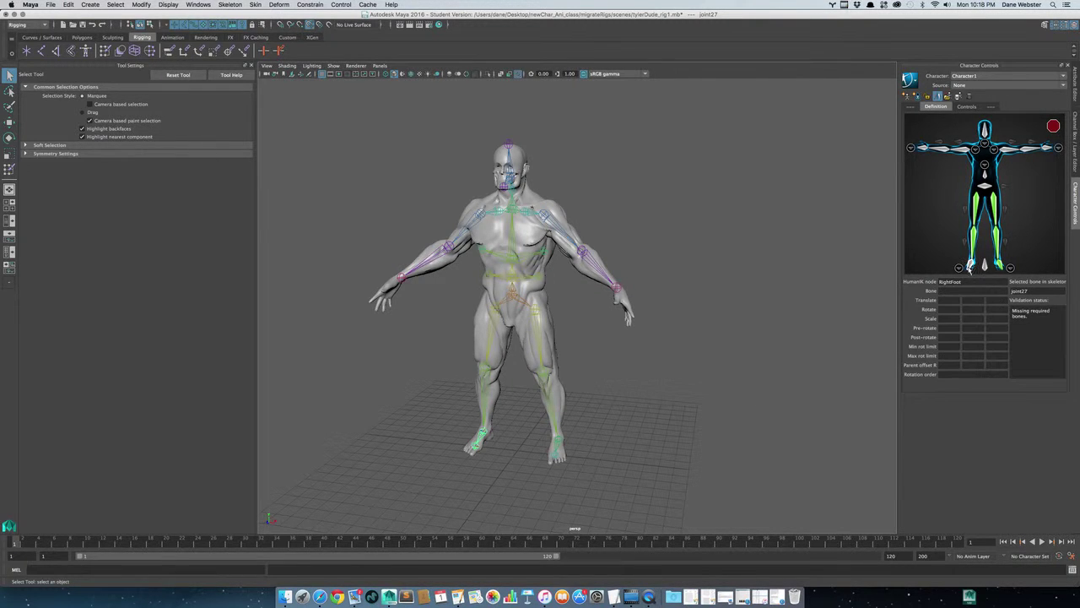
click(480, 439)
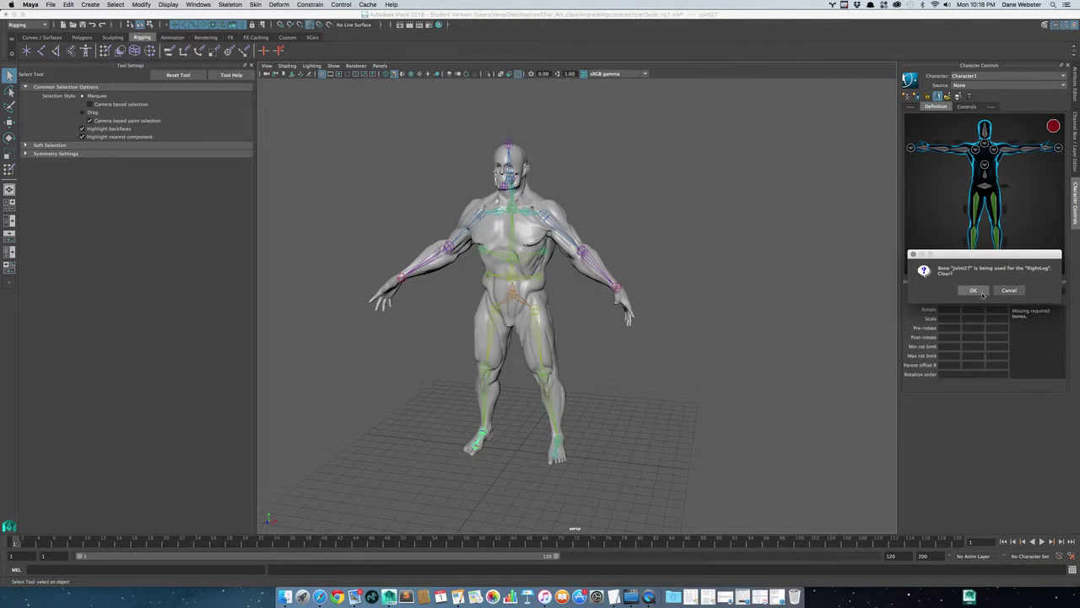
click(1012, 291)
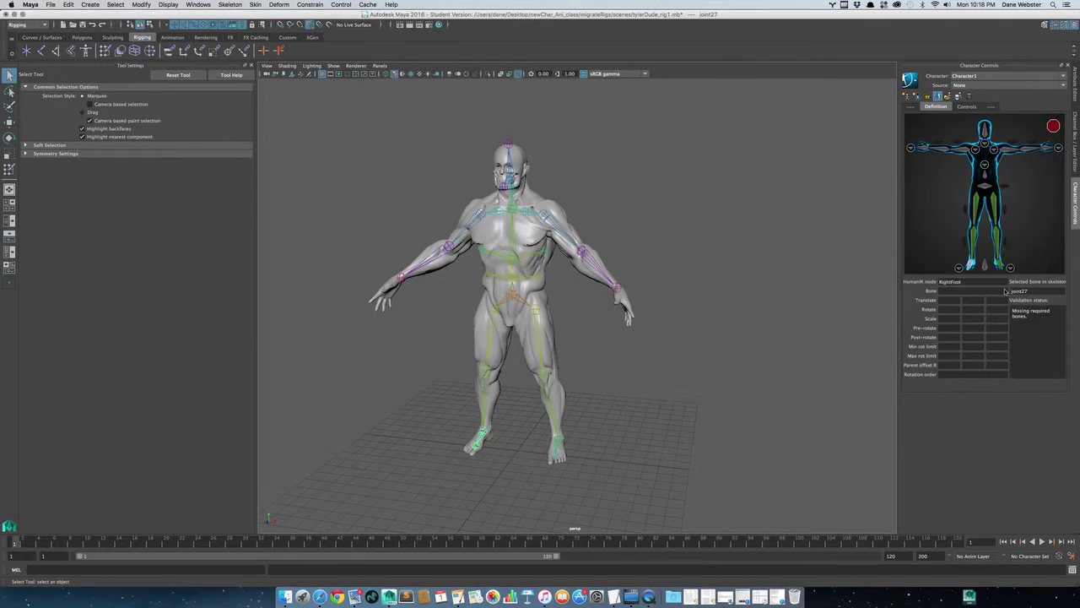
Reassign the RightLeg node to the right knee joint and assign the right ankle joint to the RightFoot node.
click(974, 255)
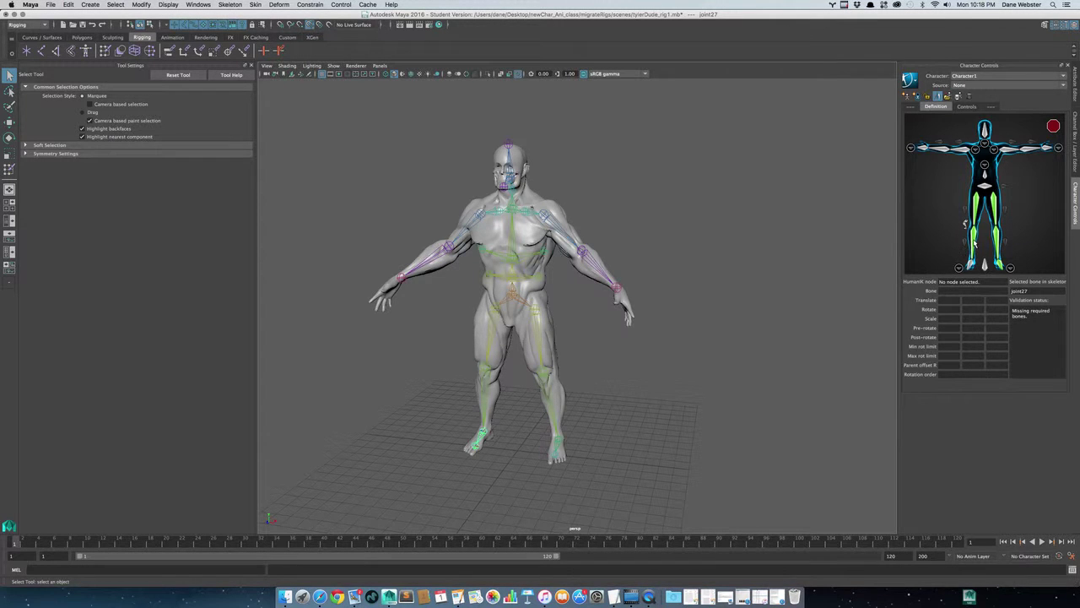
click(487, 384)
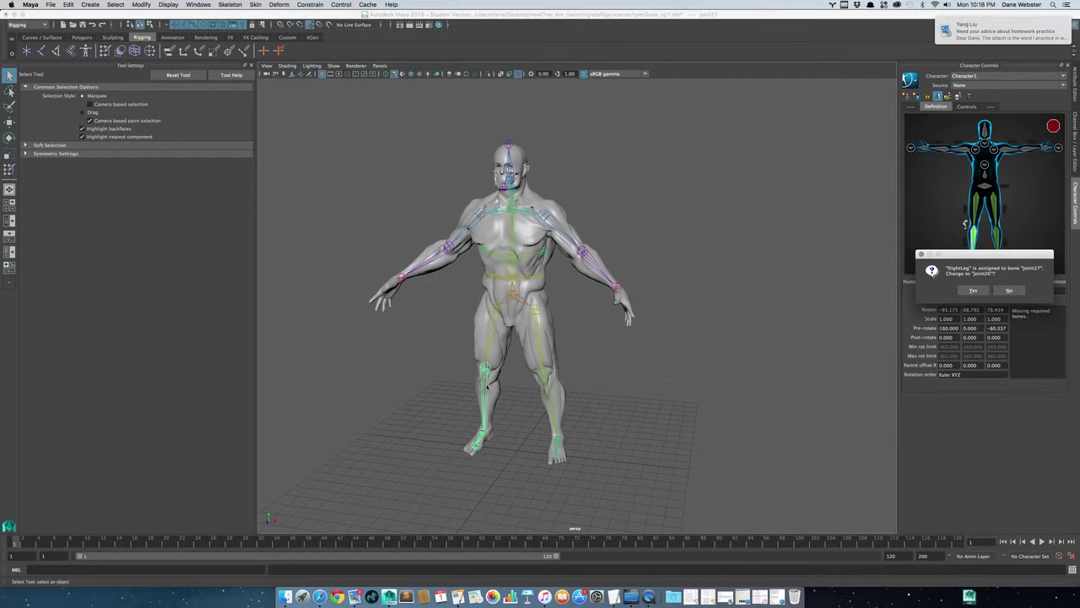
click(972, 290)
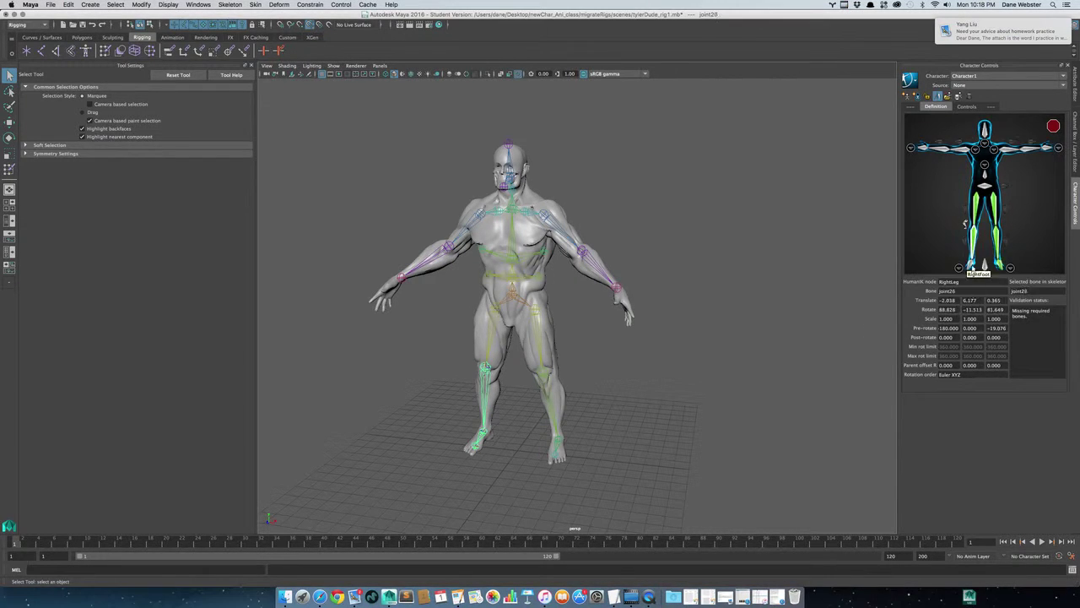
click(970, 266)
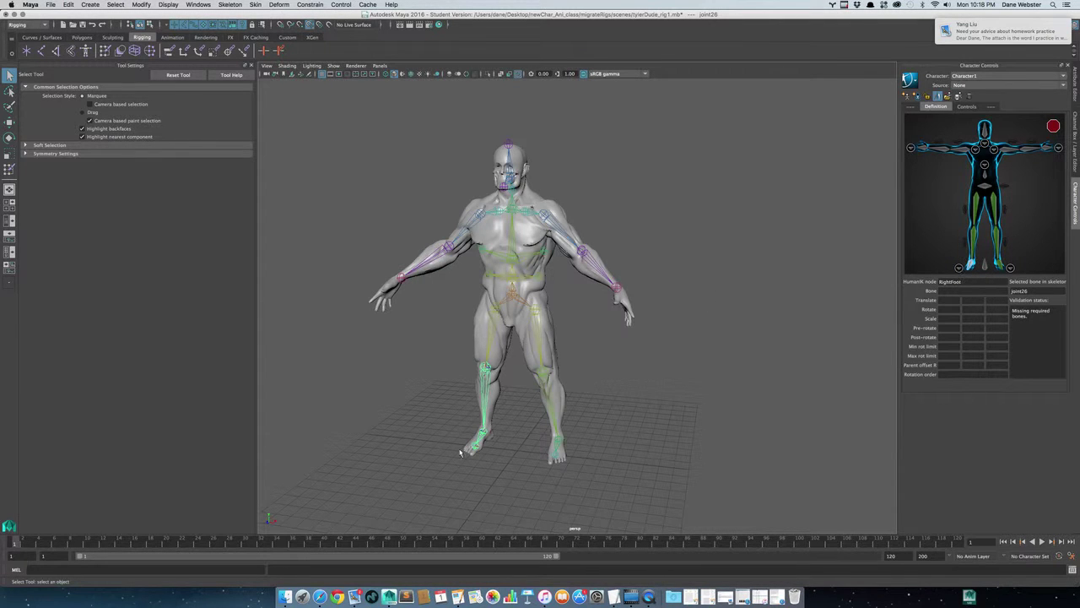
click(482, 434)
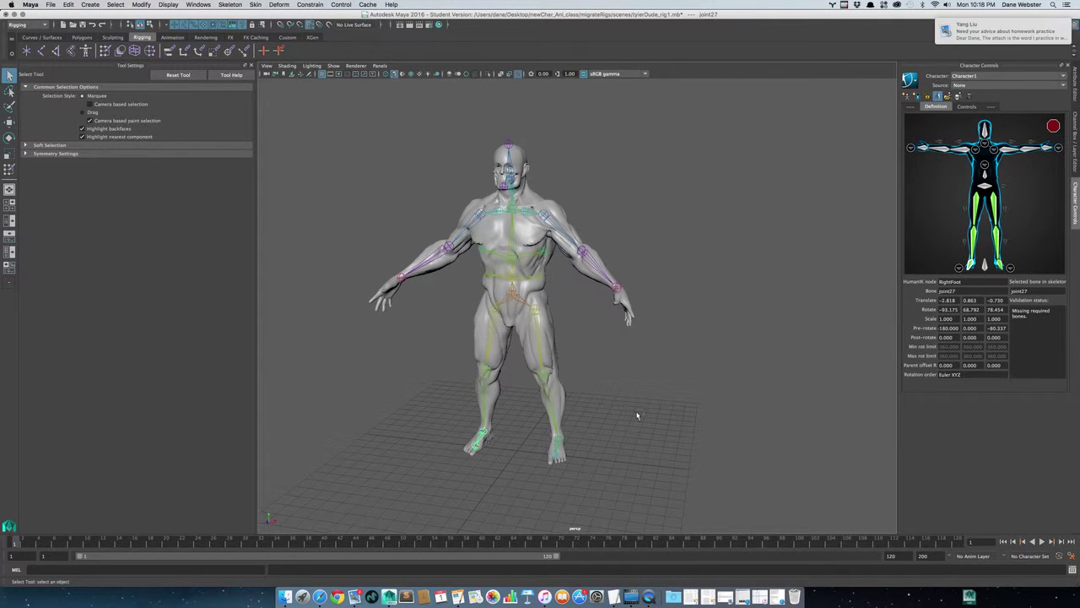
Assign the pelvis root joint to the Hips node and the lowest spine joint to the Spine node.
click(984, 186)
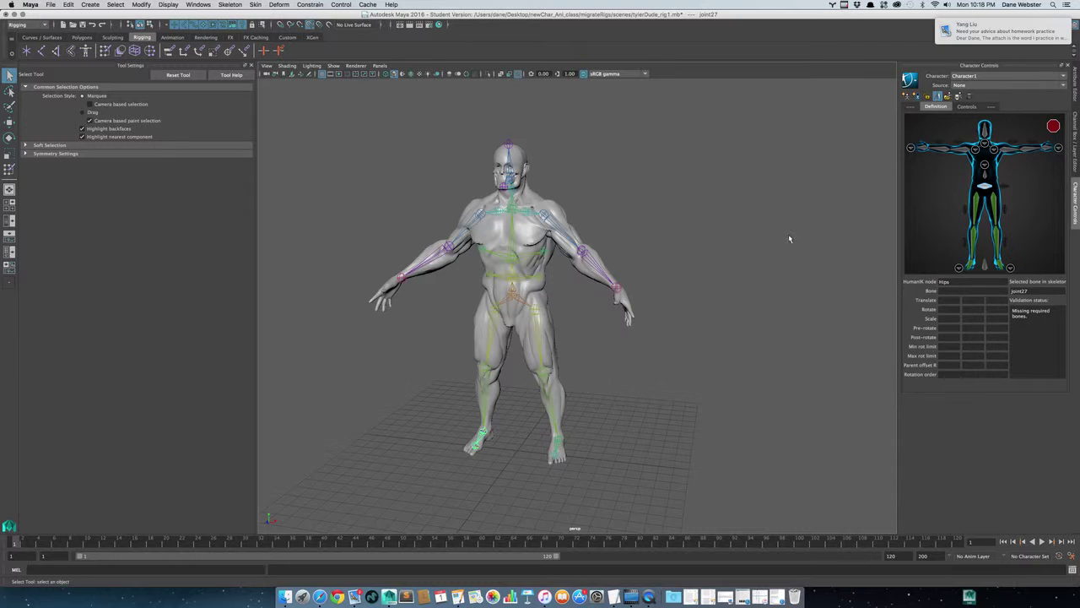
click(520, 293)
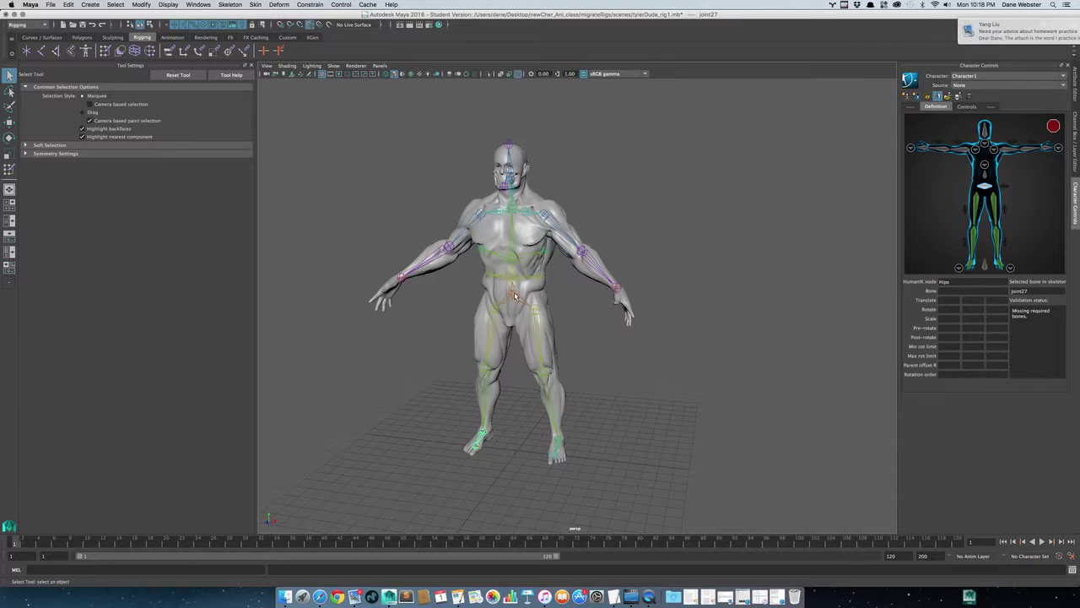
click(984, 174)
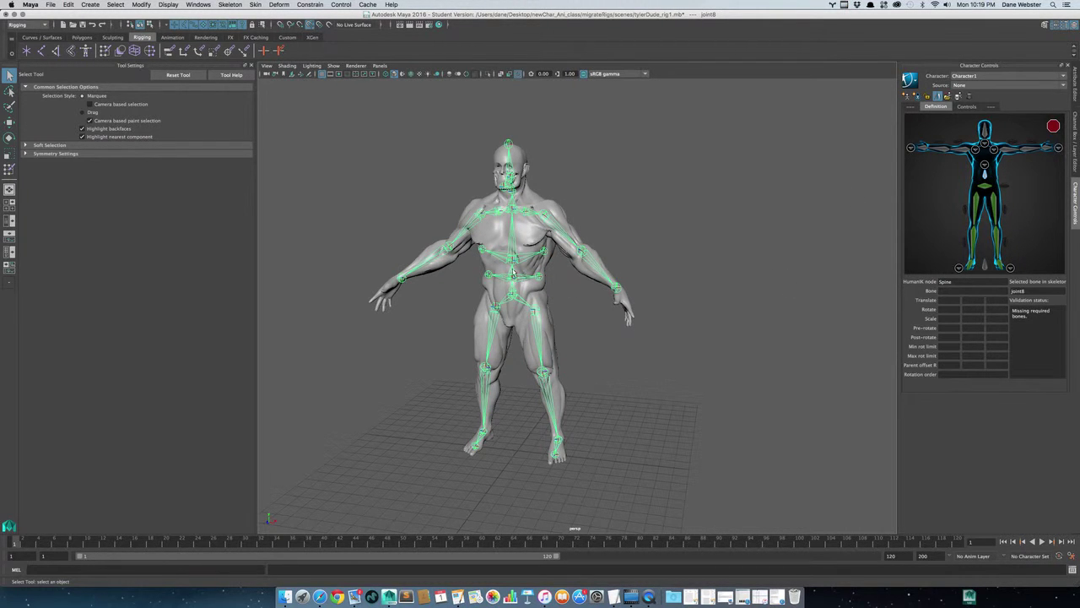
click(514, 274)
Assign the next spine joint up to the Spine1 node in the detailed spine view, then return to the full body view.
click(984, 173)
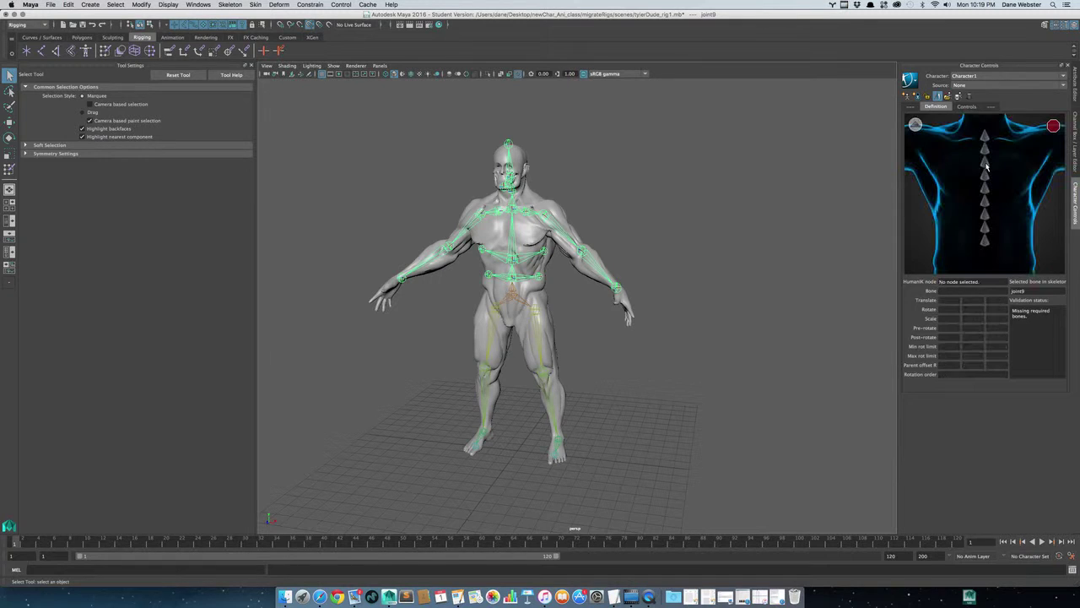
click(984, 241)
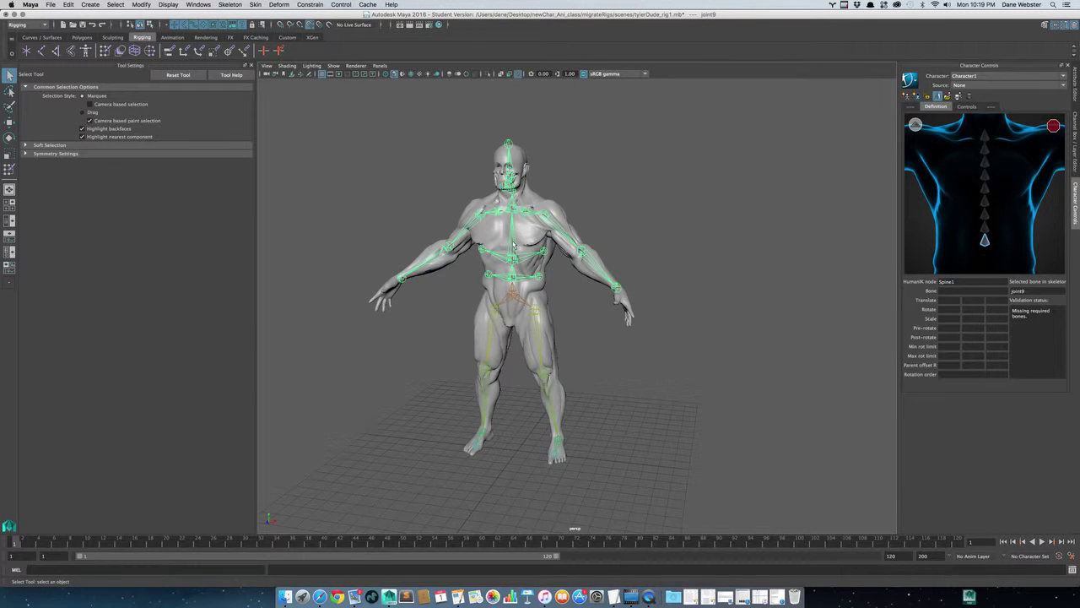
click(514, 244)
click(915, 124)
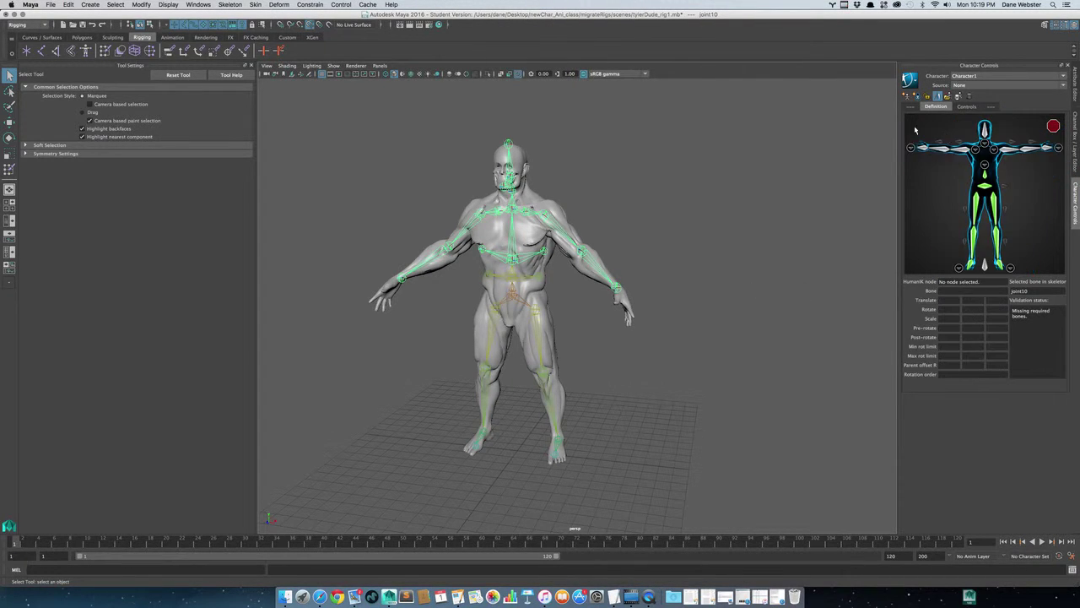
Assign the left clavicle joint to the LeftShoulder node and return to the full body view.
click(997, 152)
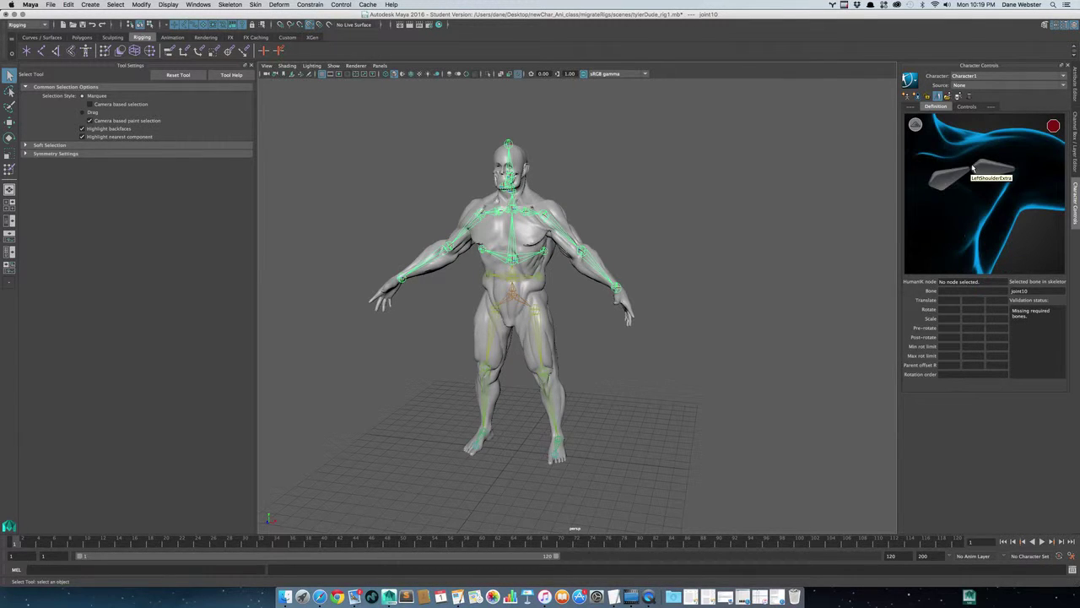
click(947, 177)
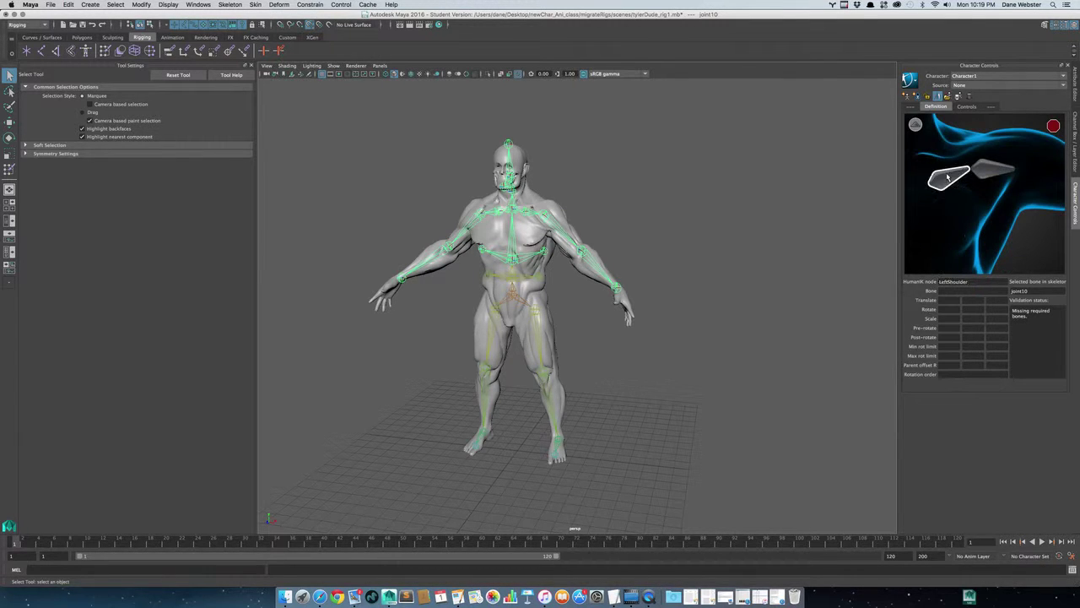
click(525, 213)
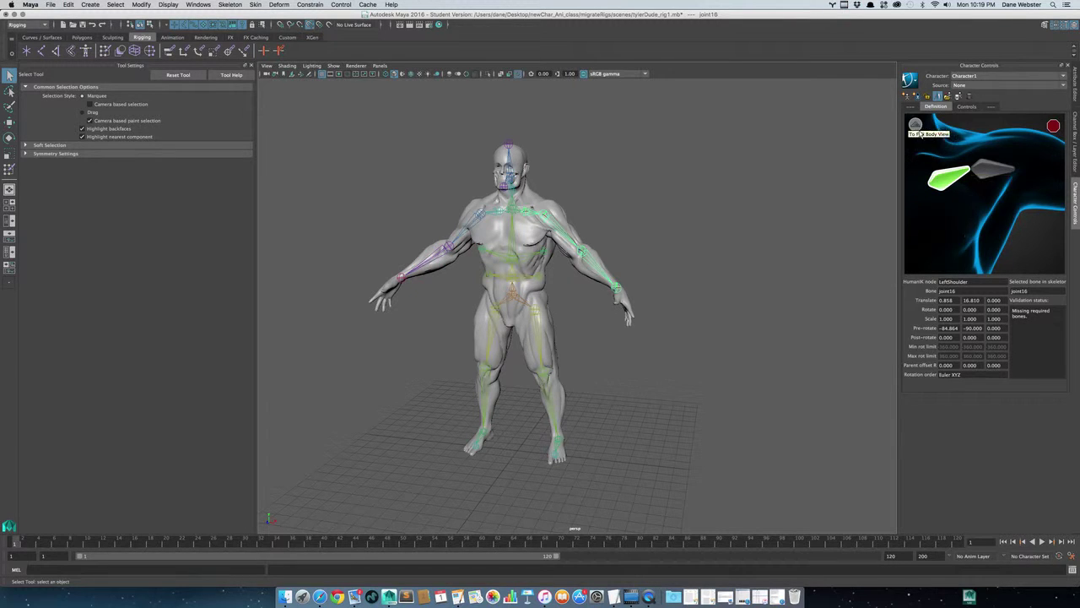
click(916, 125)
Assign the left upper arm, elbow and wrist joints to the LeftArm, LeftForeArm and LeftHand nodes.
click(1009, 153)
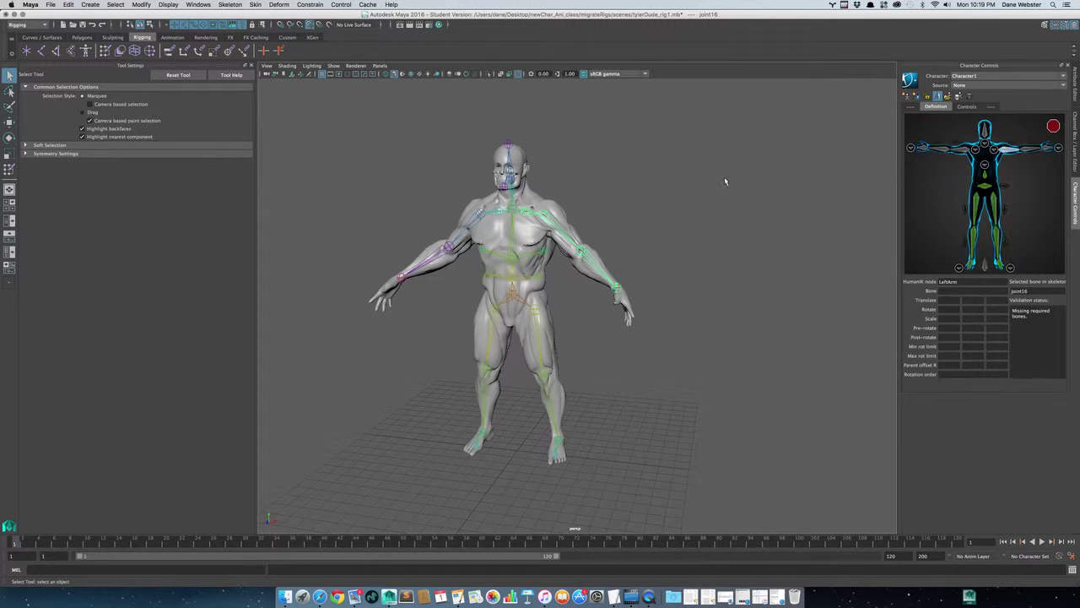
click(556, 225)
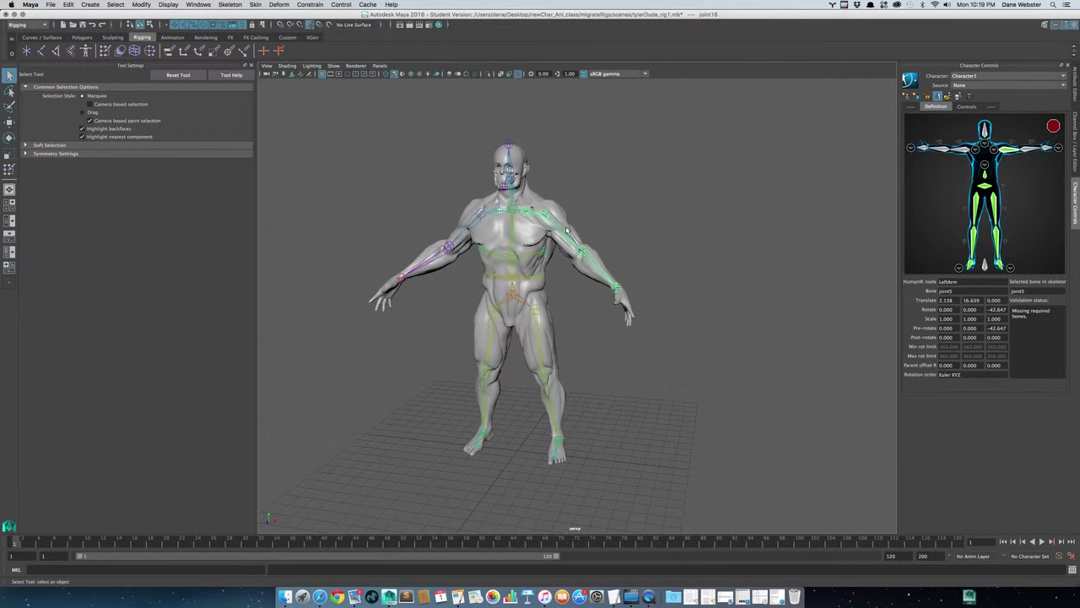
click(1023, 148)
click(595, 266)
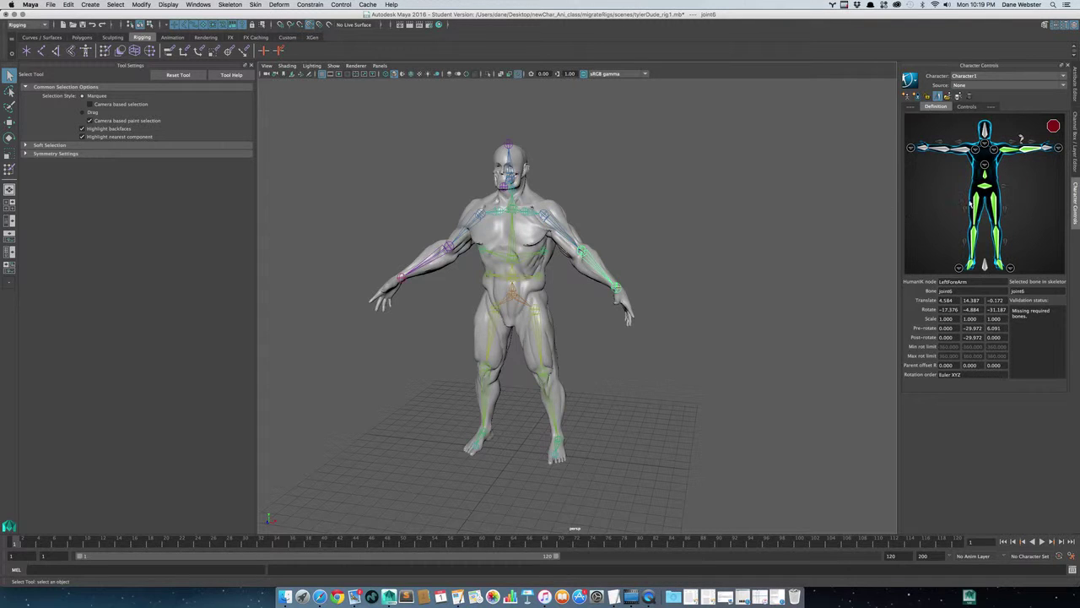
click(1046, 148)
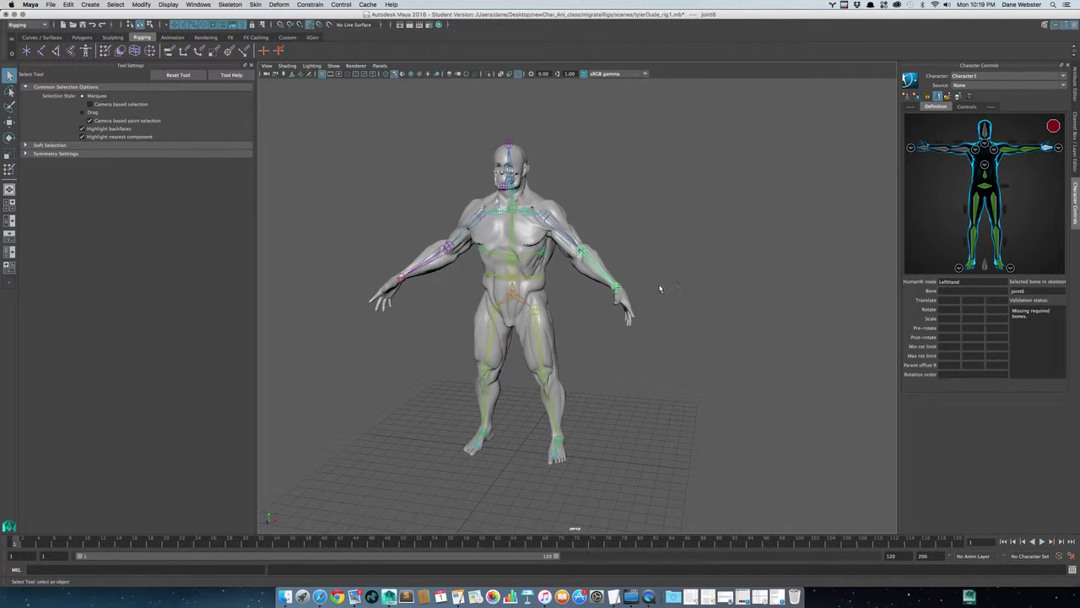
click(620, 291)
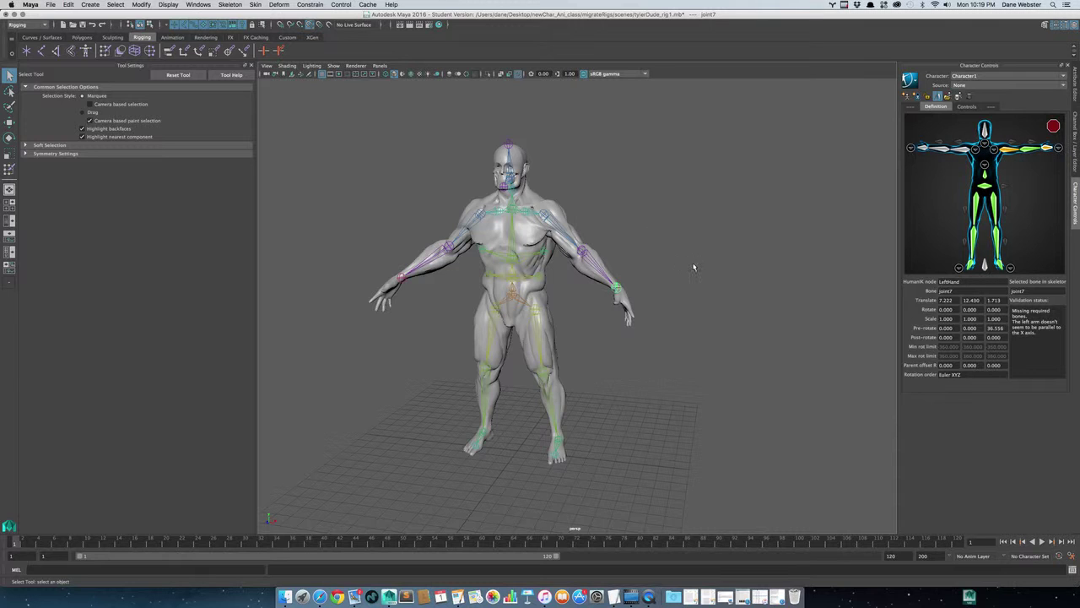
Assign the right clavicle joint to the RightShoulder node and return to the full body view.
click(974, 152)
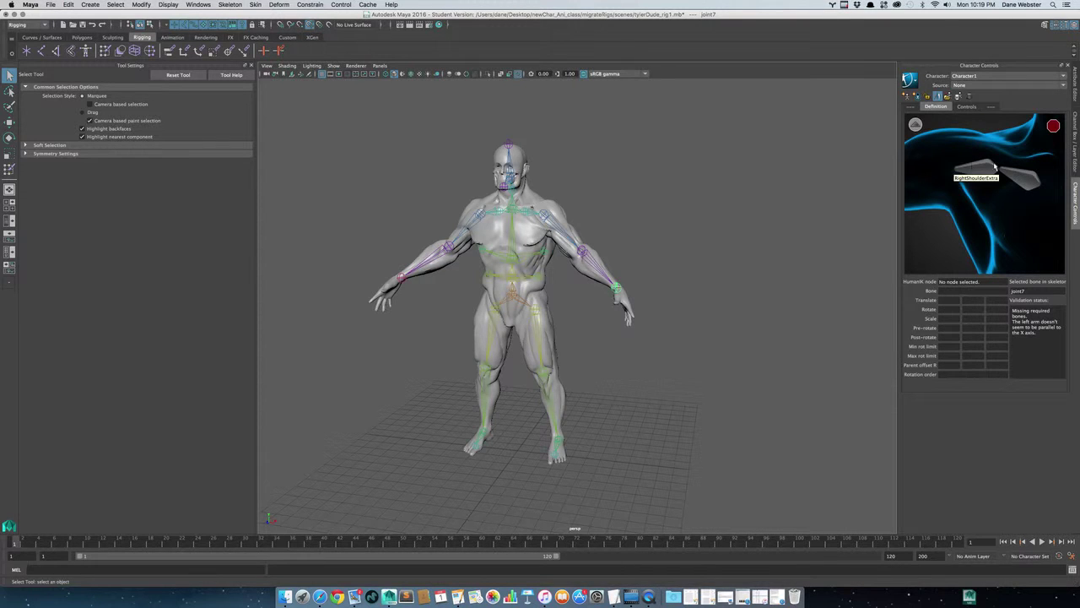
click(476, 224)
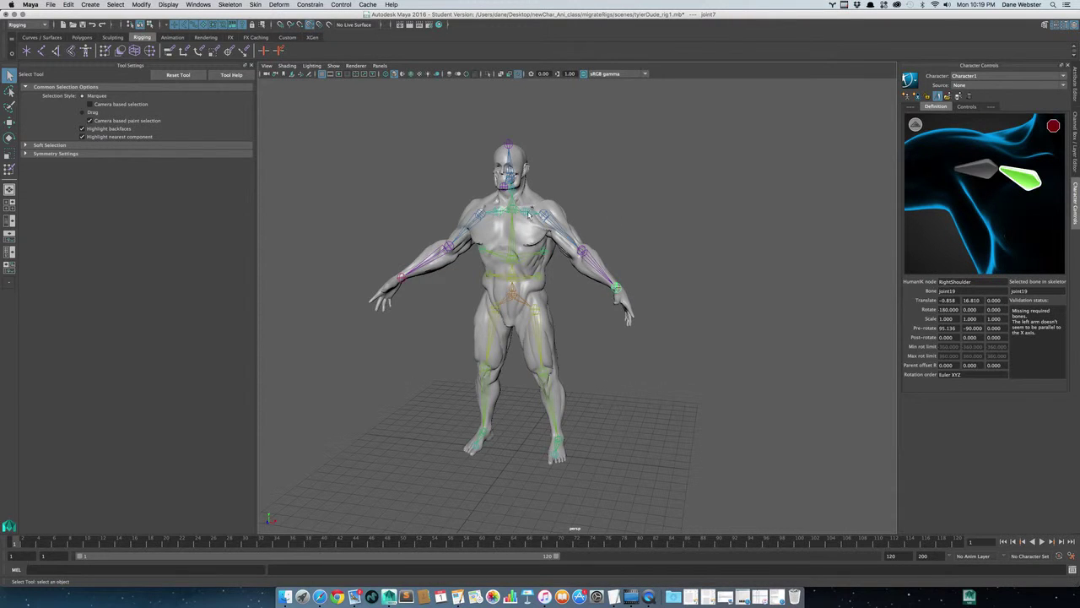
click(916, 125)
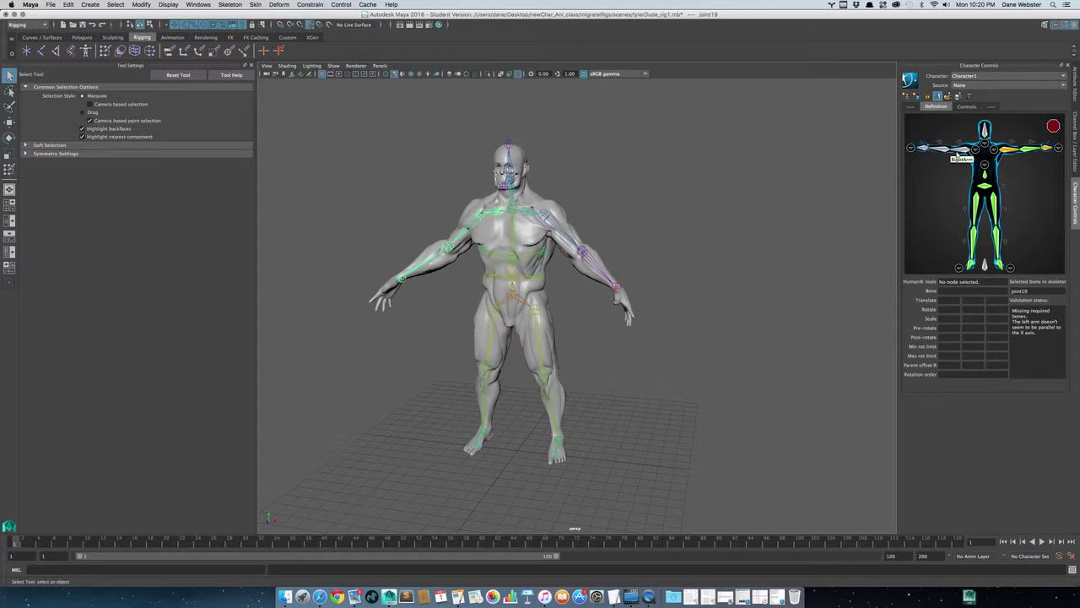
Assign the right upper arm, elbow and wrist joints to the RightArm, RightForeArm and RightHand nodes.
click(958, 149)
click(480, 219)
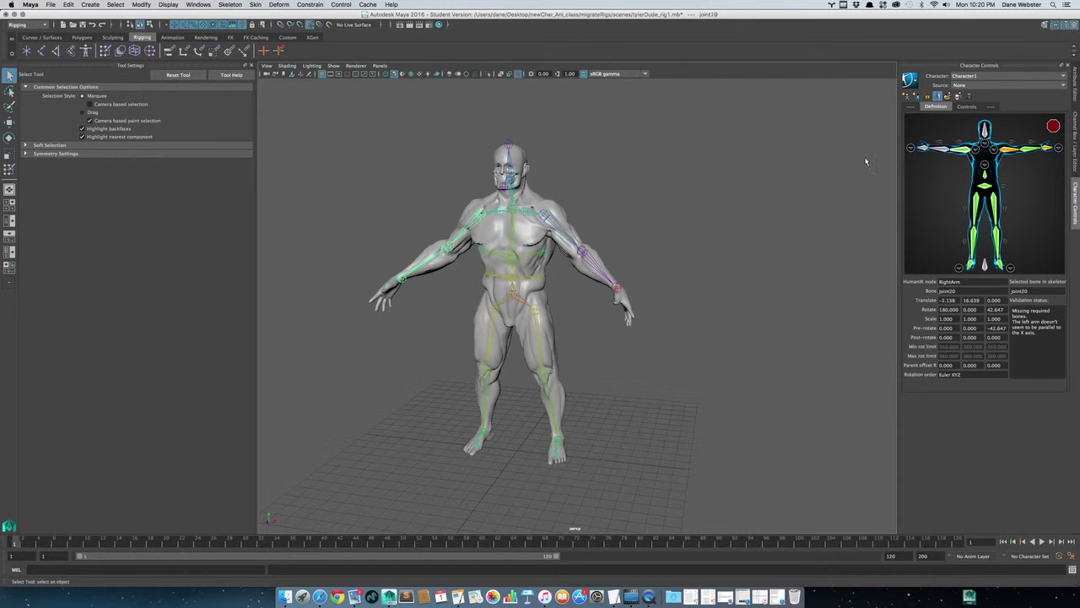
click(426, 264)
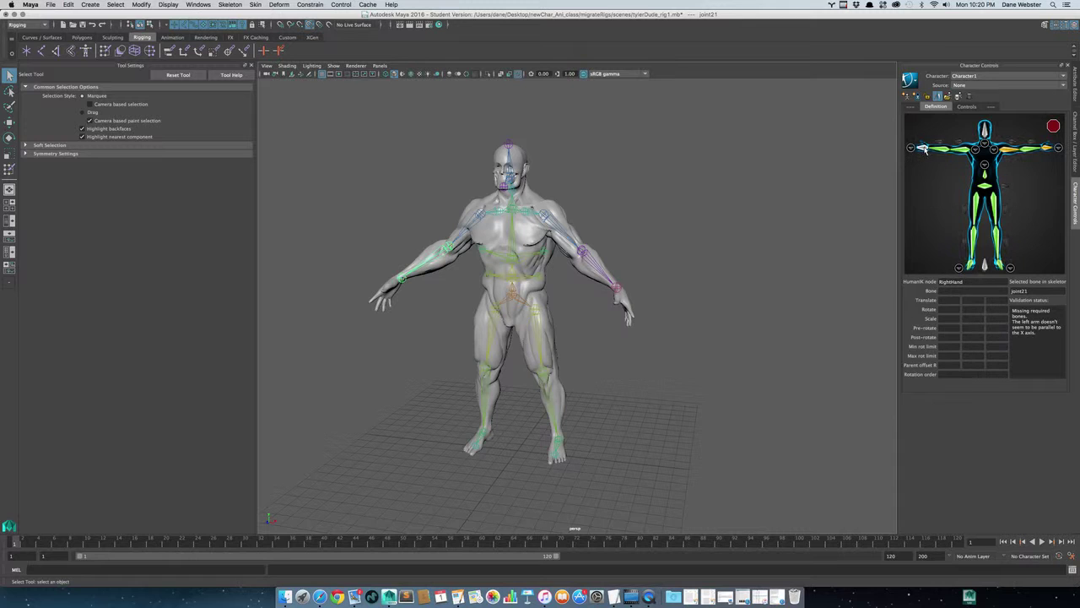
click(395, 281)
click(402, 282)
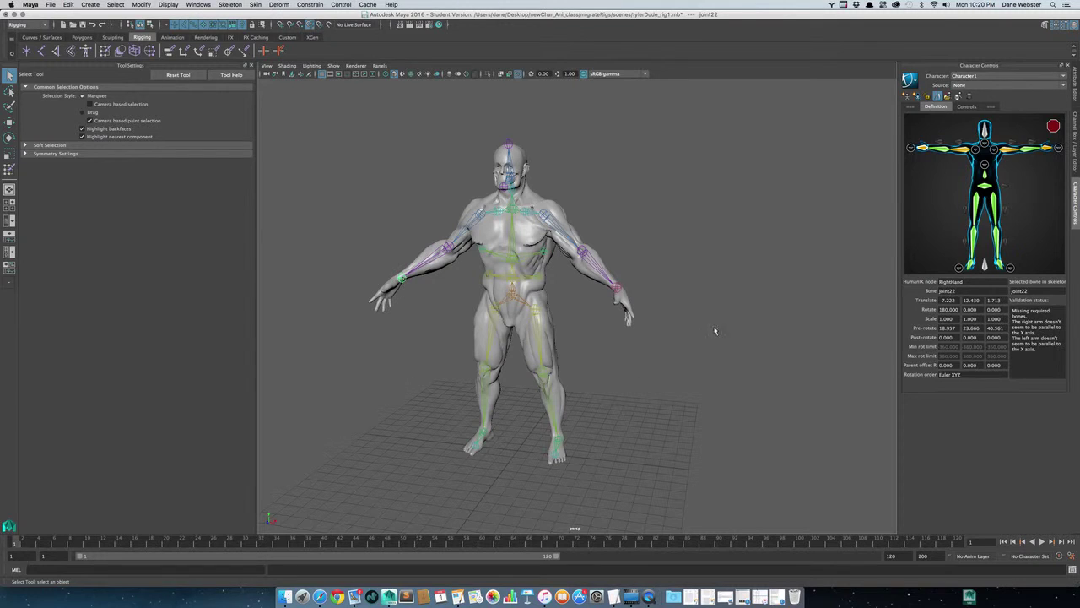
Assign the joint at the base of the skull to the Head node.
click(984, 133)
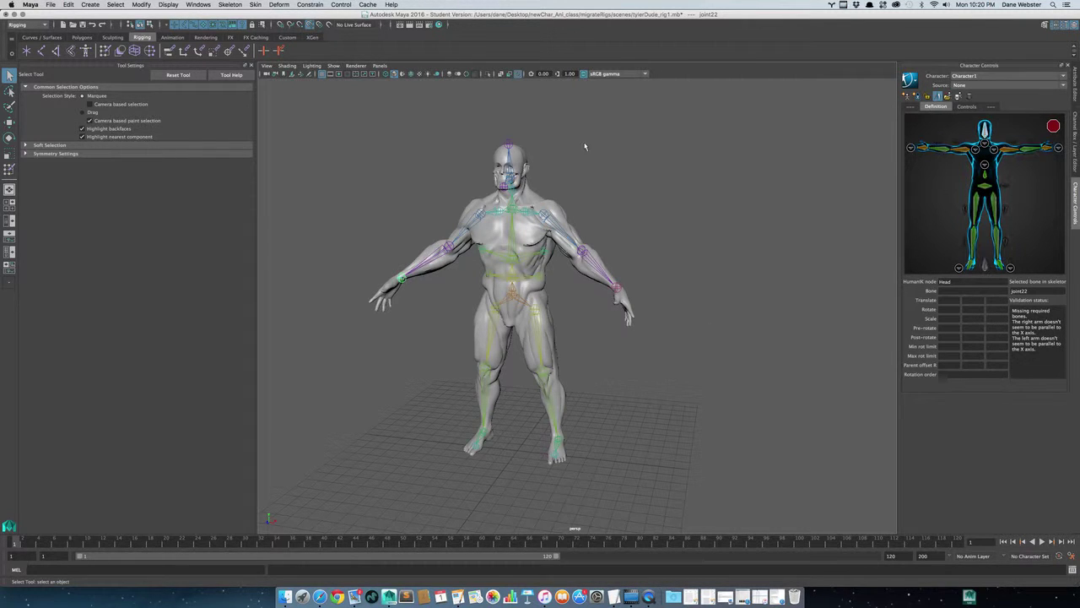
click(512, 177)
Assign the neck joint to the Neck node in the detailed neck view and return to the full body view.
click(986, 141)
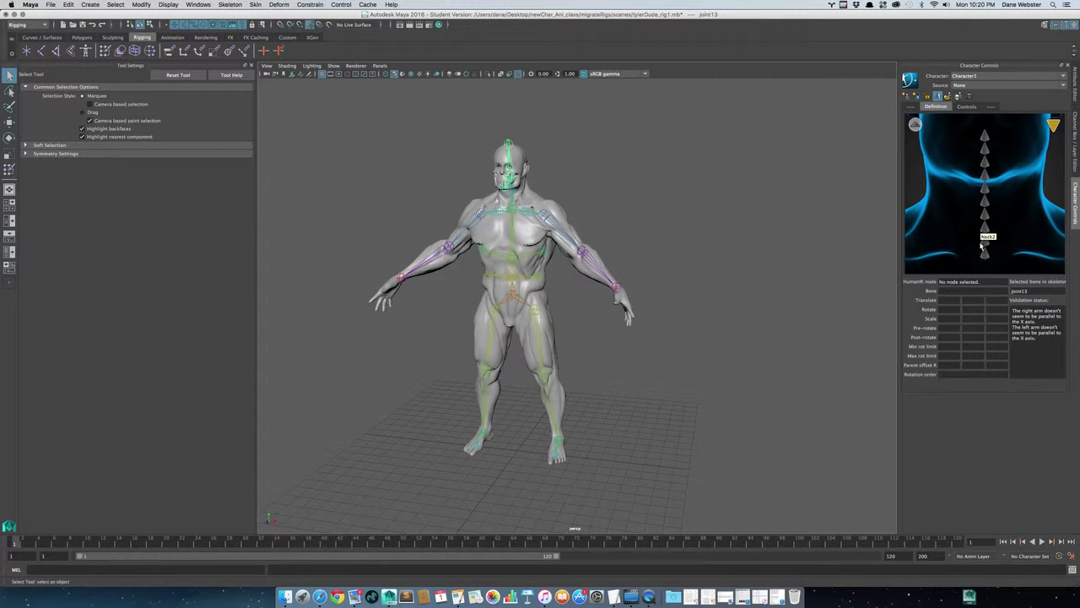
click(985, 252)
alt+right_drag(523, 264, 596, 245)
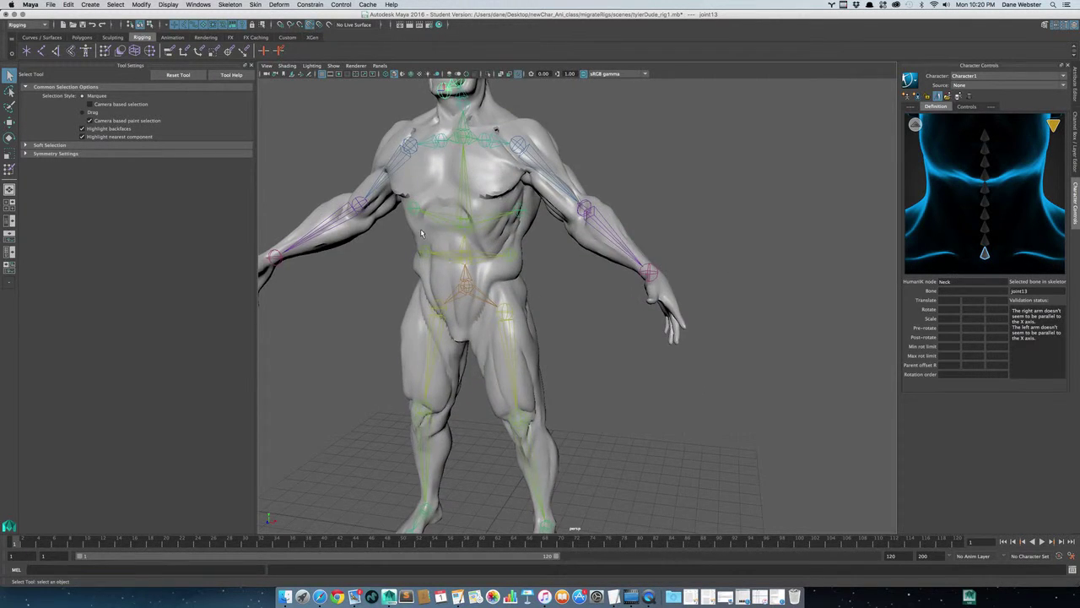
alt+middle_drag(540, 150, 580, 254)
alt+drag(580, 254, 504, 214)
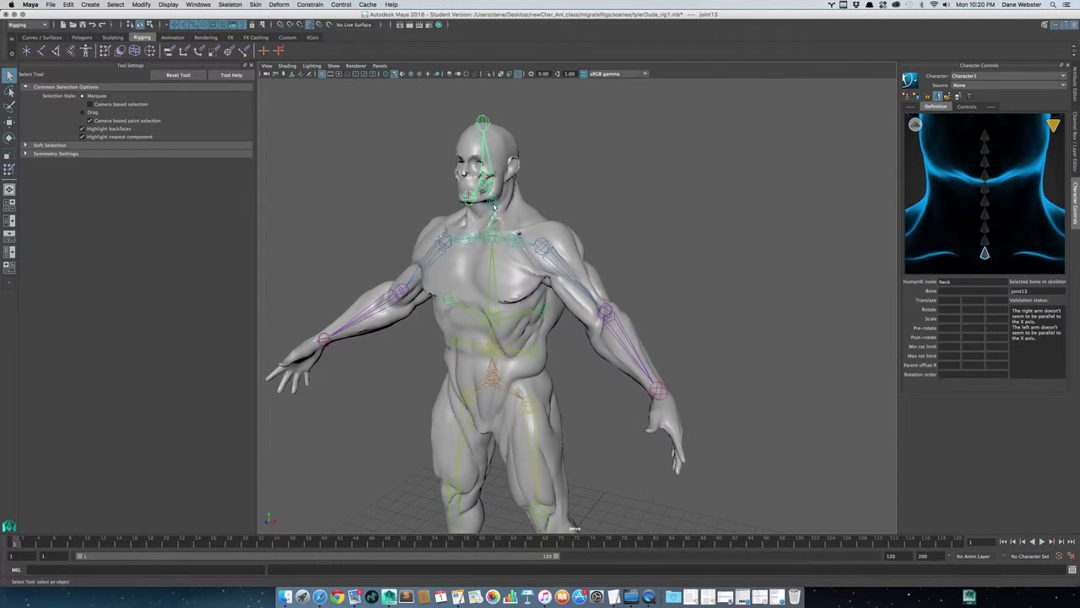
click(494, 206)
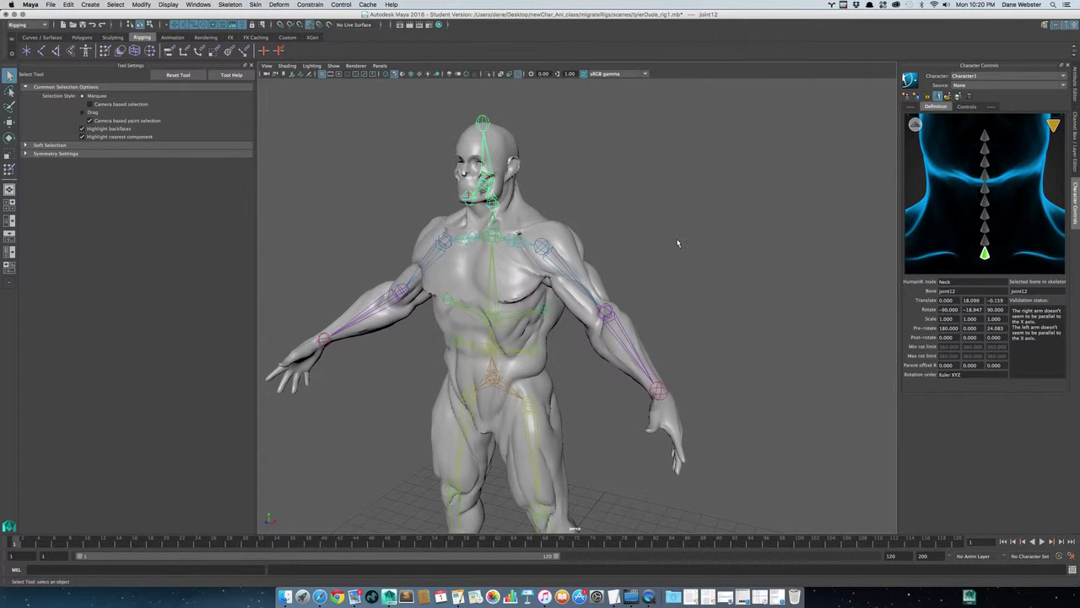
click(916, 126)
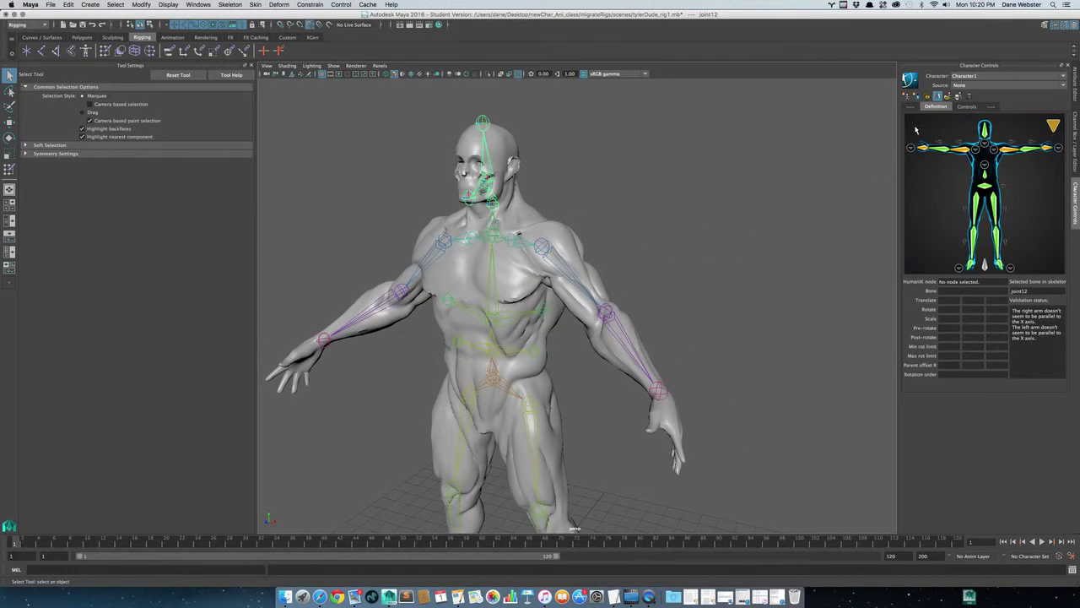
Look over the mapped skeleton on the character and check the definition's validation status.
alt+right_drag(789, 242, 685, 263)
alt+middle_drag(684, 262, 677, 224)
alt+drag(677, 225, 681, 246)
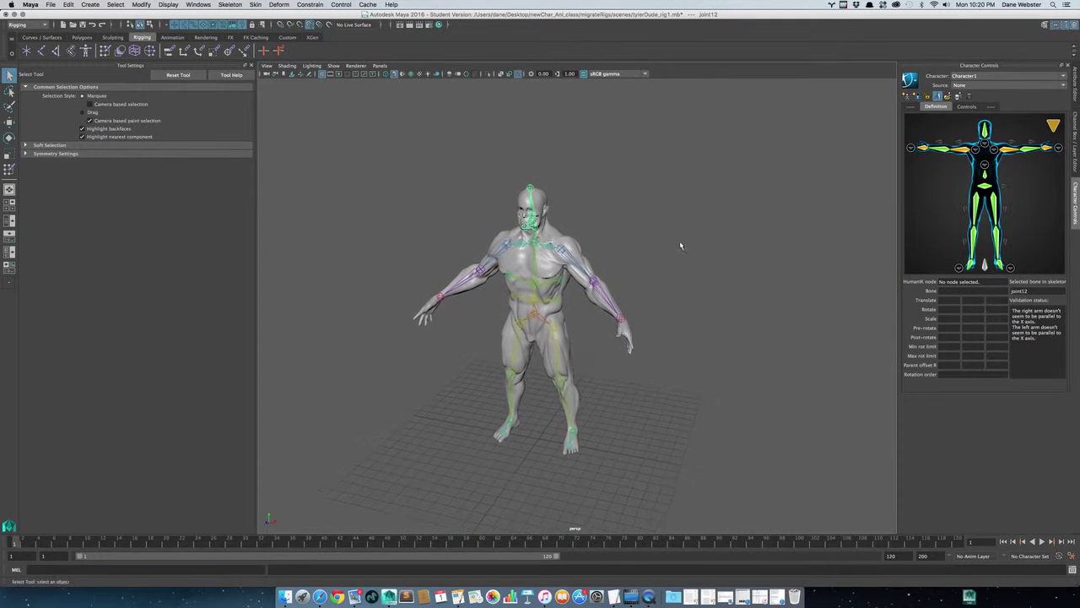
alt+middle_drag(680, 245, 677, 233)
alt+right_drag(677, 233, 767, 243)
alt+middle_drag(702, 272, 717, 257)
alt+drag(717, 257, 717, 256)
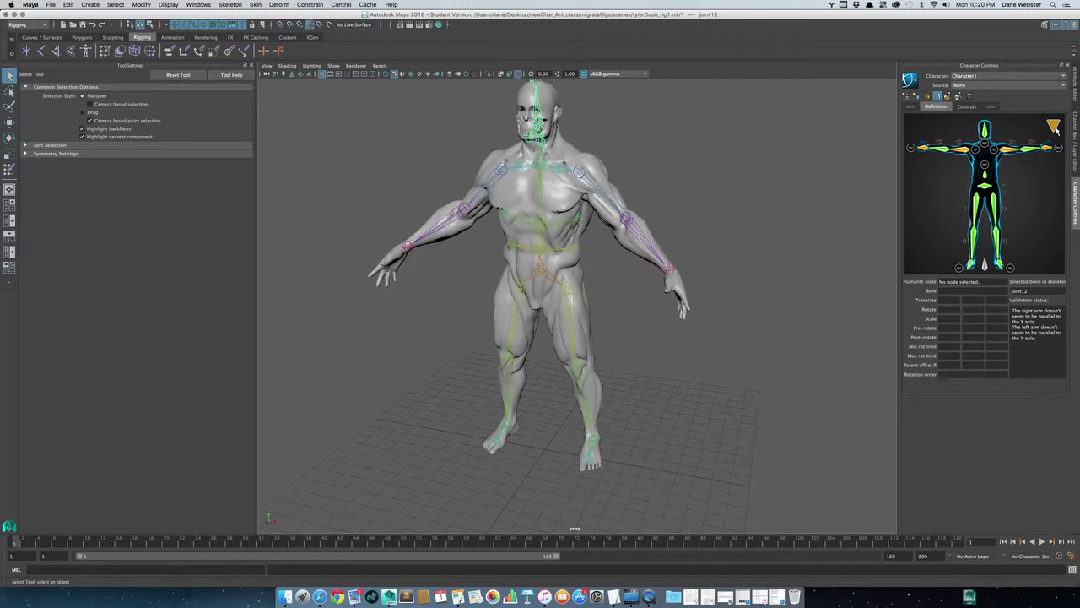
mouse_move(1052, 128)
Lock the skeleton definition and create a Control Rig for the character.
click(927, 98)
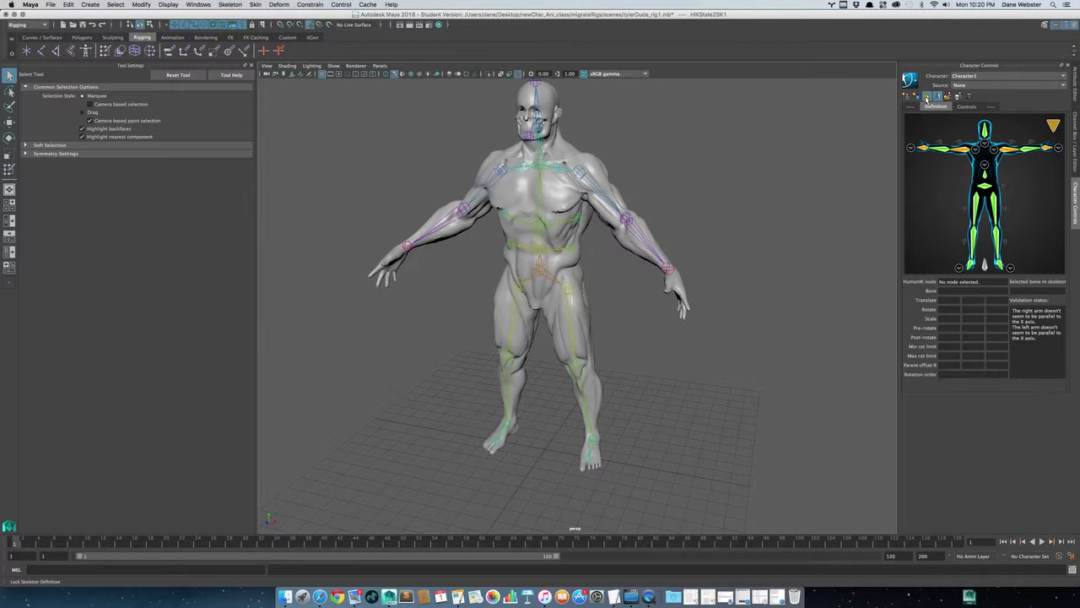
click(541, 272)
alt+middle_drag(630, 304, 644, 346)
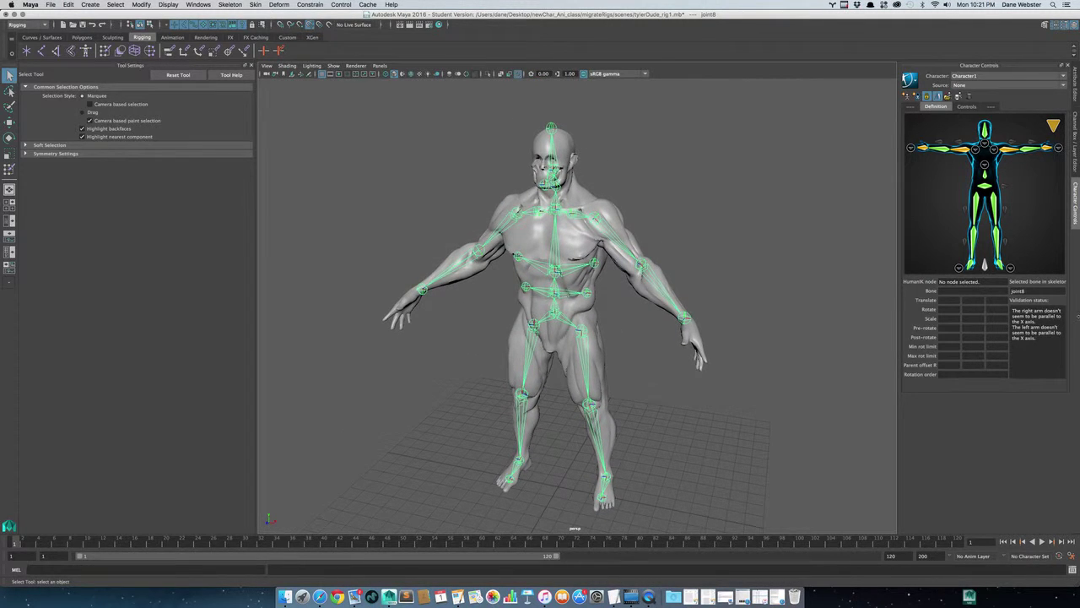
click(910, 80)
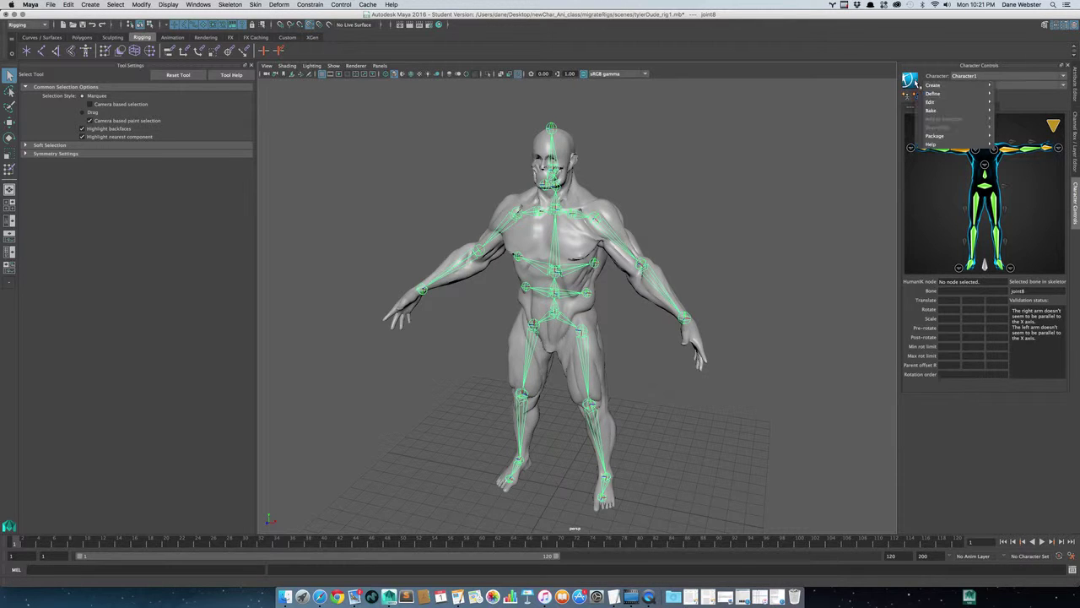
mouse_move(938, 85)
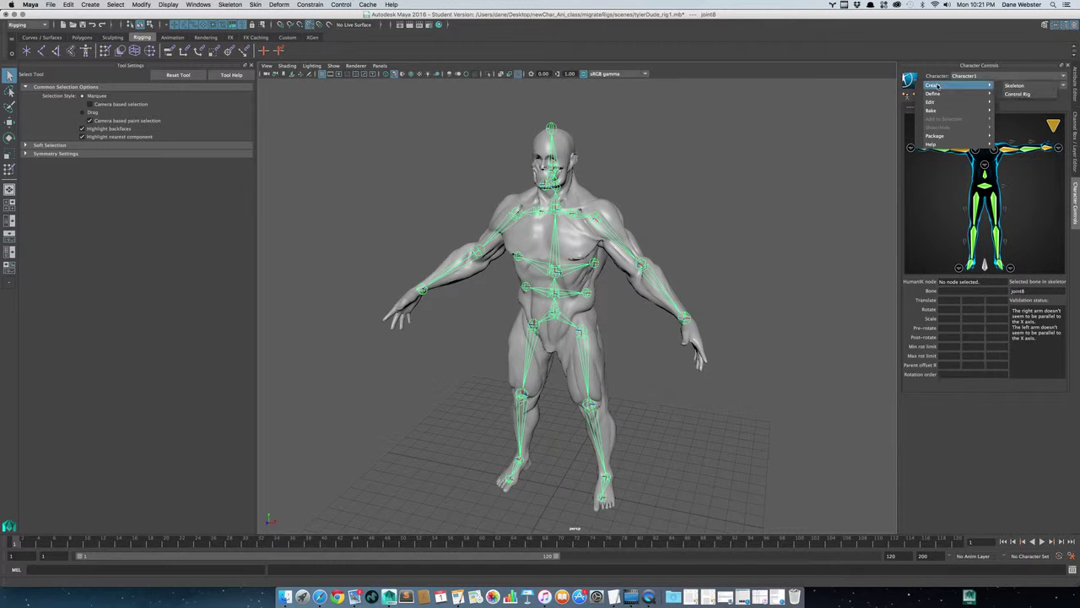
click(1021, 94)
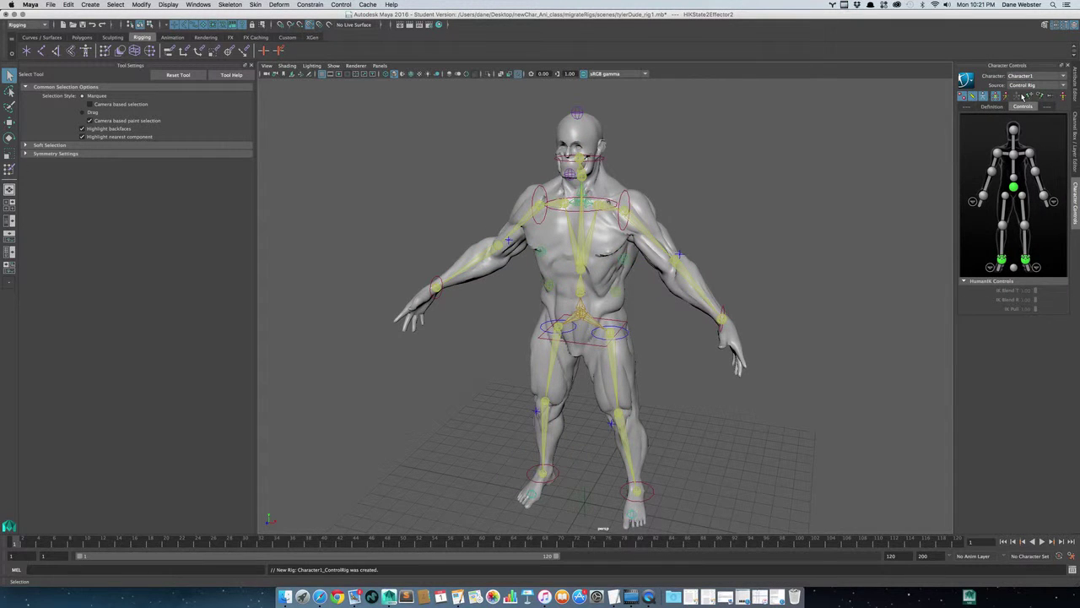
Test the left ankle effector of the control rig by raising the foot, and undo the move.
alt+drag(618, 225, 686, 233)
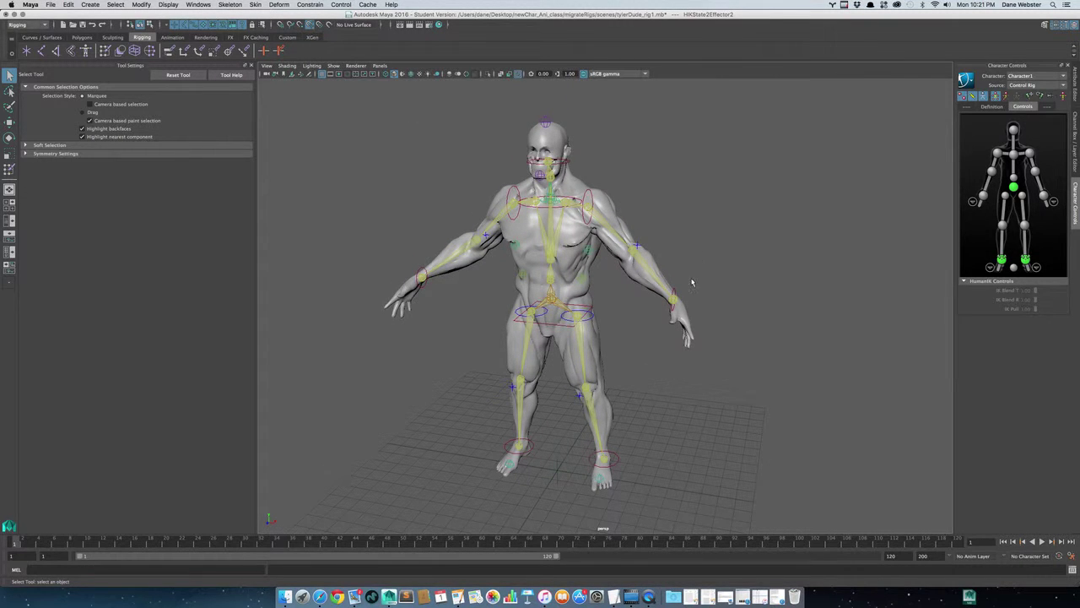
alt+right_drag(566, 310, 677, 512)
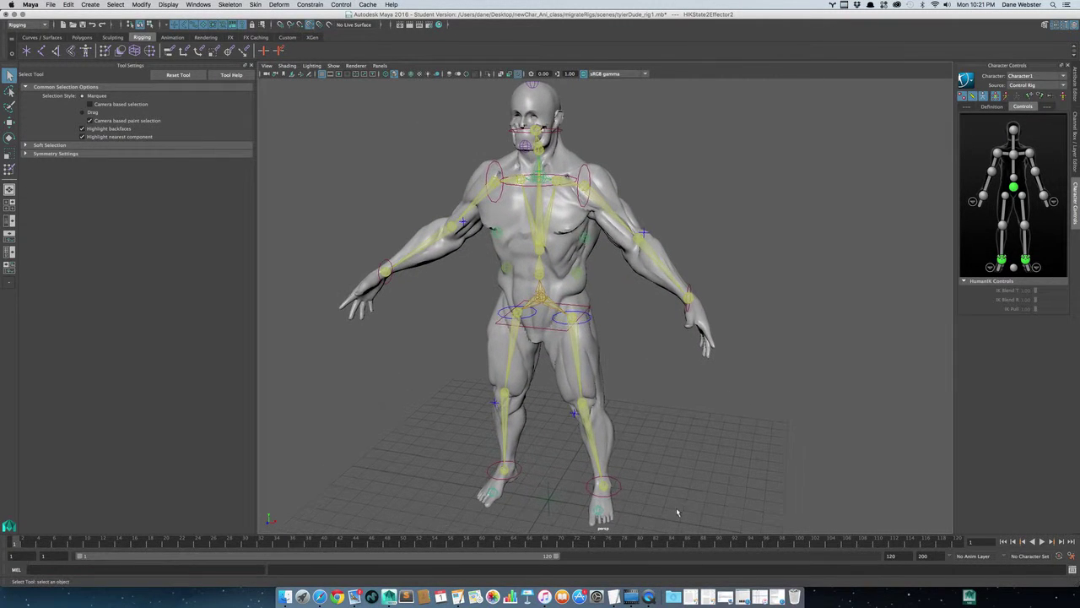
click(616, 493)
scroll(660, 472, up, 3)
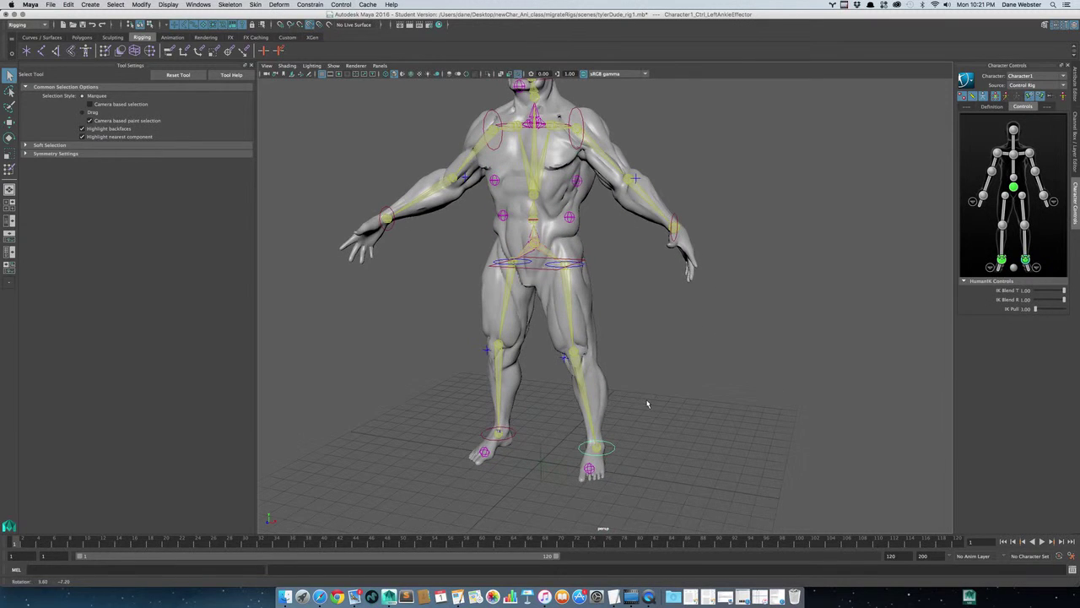
key(w)
drag(605, 447, 586, 400)
key(super+z)
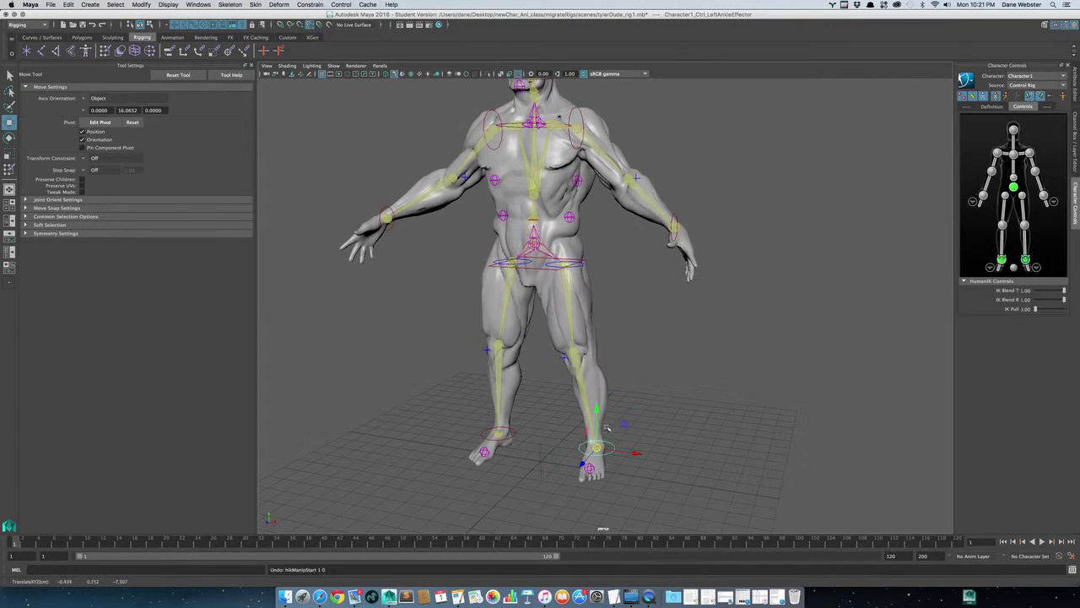
Test sliding the left ankle effector outward from the body, and undo the move.
alt+drag(649, 430, 574, 381)
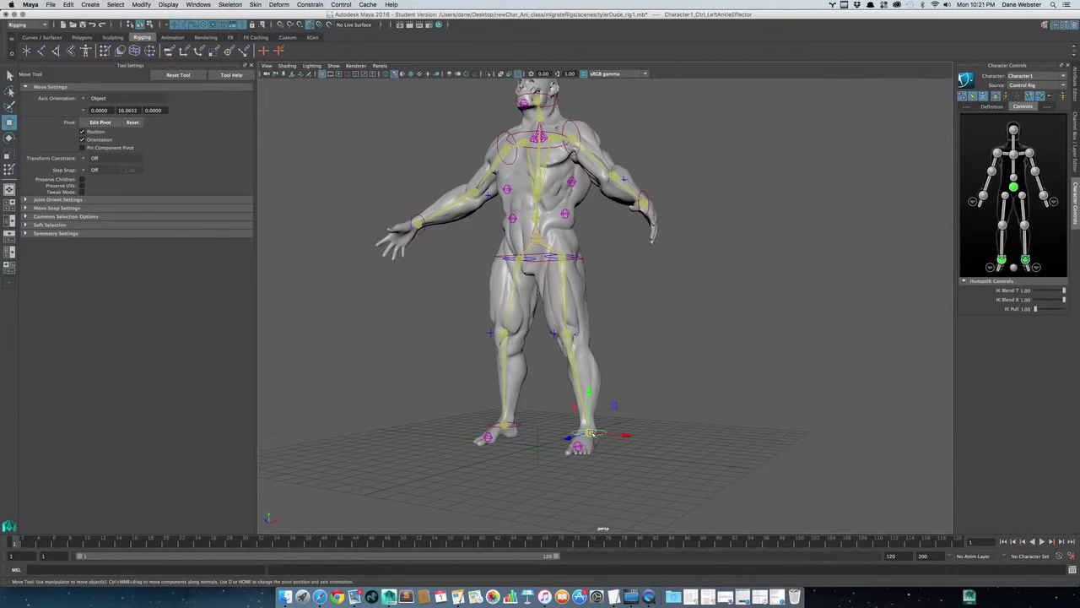
drag(626, 436, 673, 460)
key(ctrl+z)
key(super+z)
alt+right_drag(628, 380, 572, 348)
alt+drag(572, 348, 579, 358)
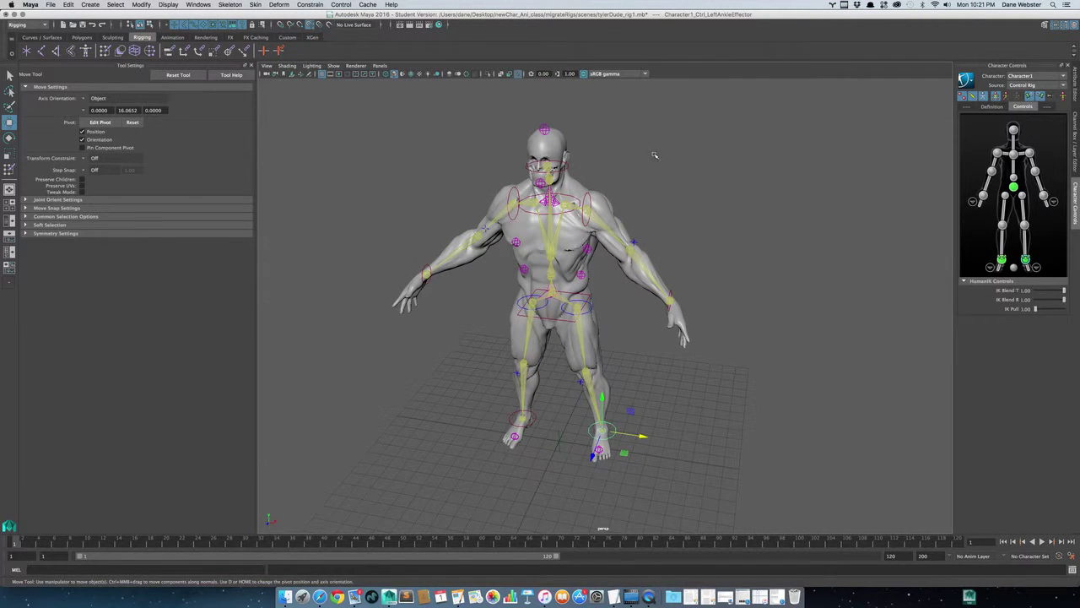
Test the head effector by moving the head around, and undo the move.
alt+right_drag(495, 135, 542, 129)
alt+middle_drag(542, 129, 547, 192)
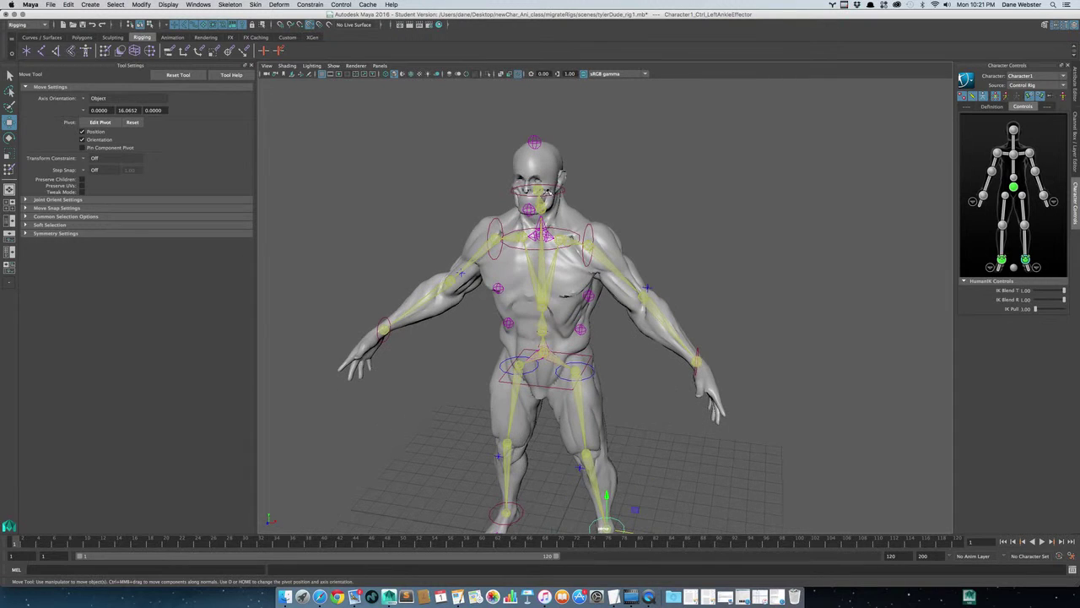
click(547, 194)
mouse_move(544, 192)
mouse_down()
mouse_move(498, 193)
mouse_move(561, 192)
mouse_move(540, 193)
mouse_up()
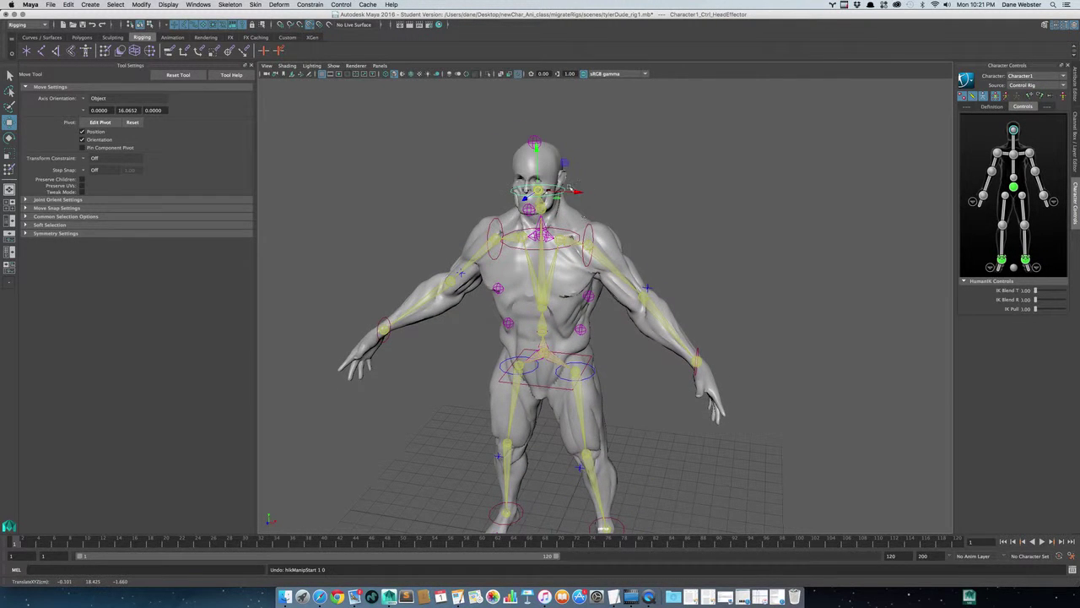
Test the chest end effector by moving the upper body, and undo the move.
click(577, 234)
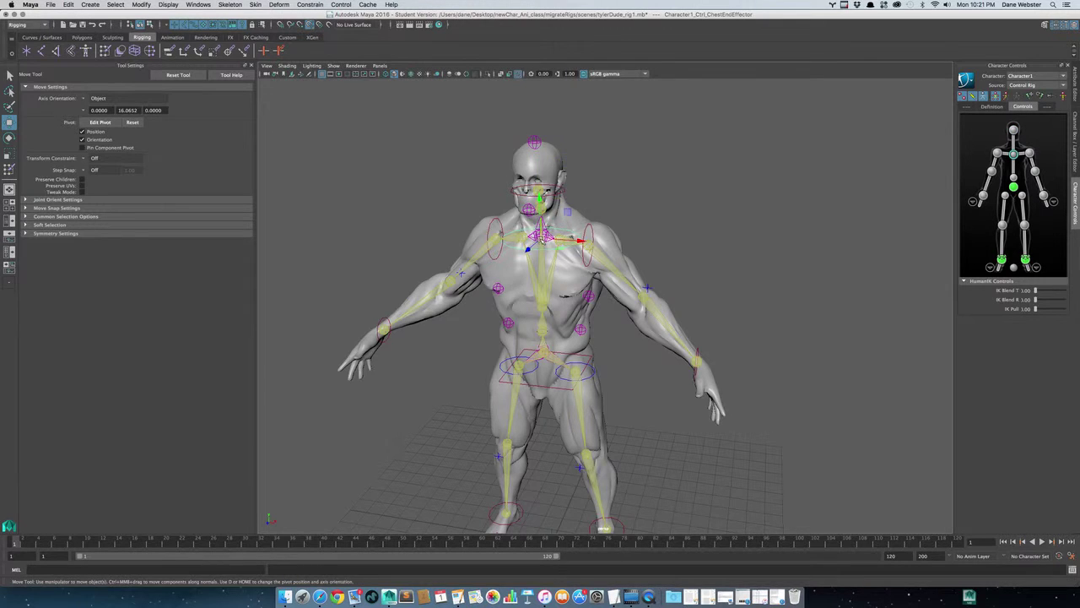
mouse_move(542, 236)
mouse_down()
mouse_move(528, 231)
mouse_move(551, 242)
mouse_move(527, 246)
mouse_move(551, 239)
mouse_move(540, 237)
mouse_up()
scroll(596, 321, down, 5)
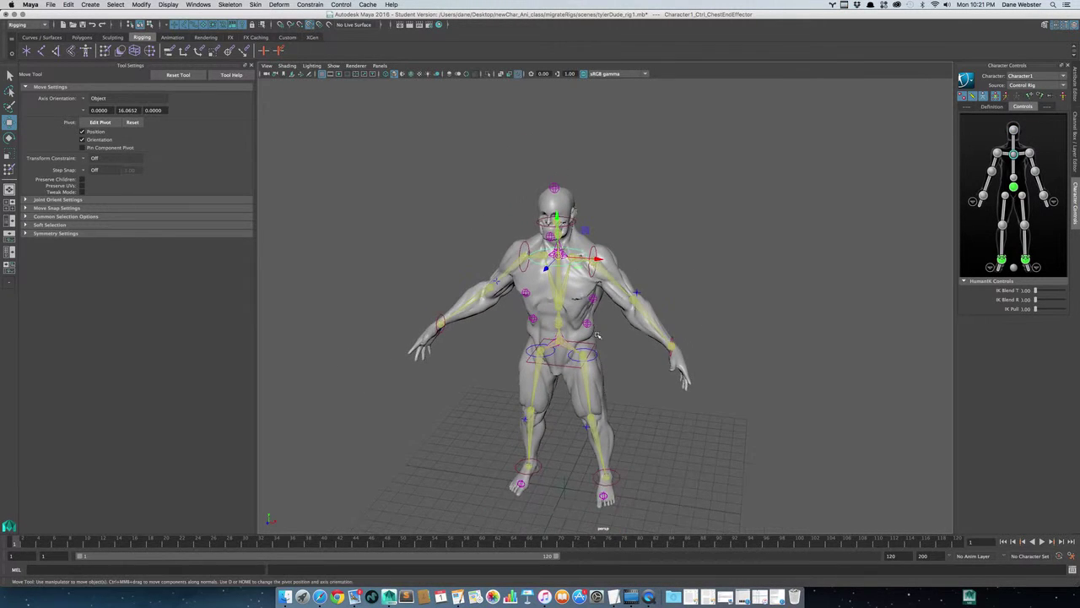
alt+middle_drag(598, 333, 594, 262)
alt+drag(627, 243, 554, 235)
key(super+z)
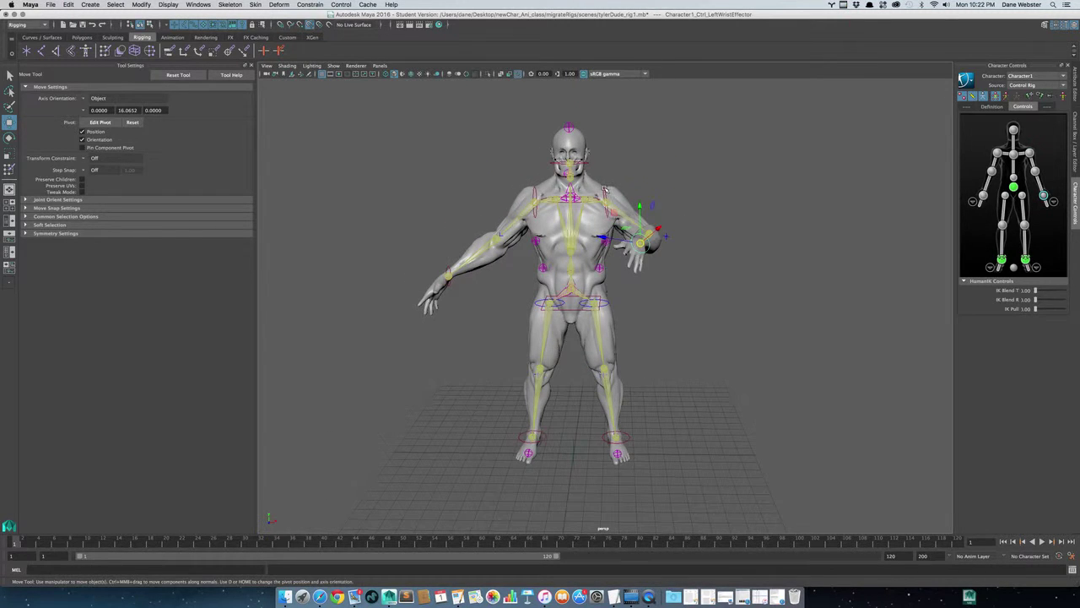
Rotate the left shoulder effector to raise the bent left arm, and check the pose from behind.
click(605, 190)
key(e)
drag(644, 224, 497, 219)
alt+right_drag(500, 219, 629, 230)
alt+middle_drag(629, 230, 621, 251)
alt+drag(621, 251, 590, 263)
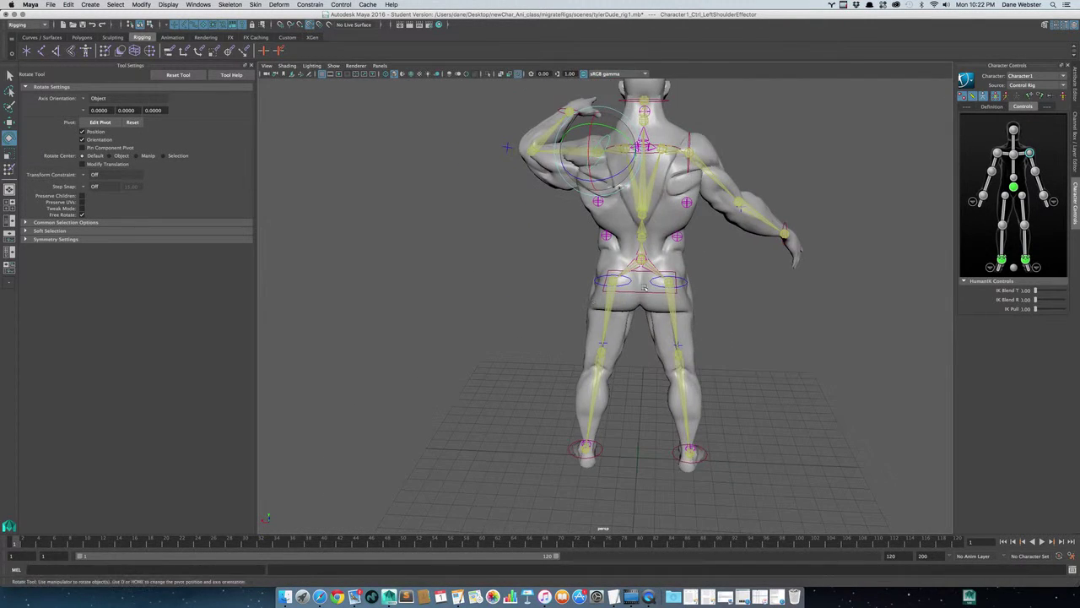
Move the hips effector down so the character's knees bend.
click(639, 268)
key(w)
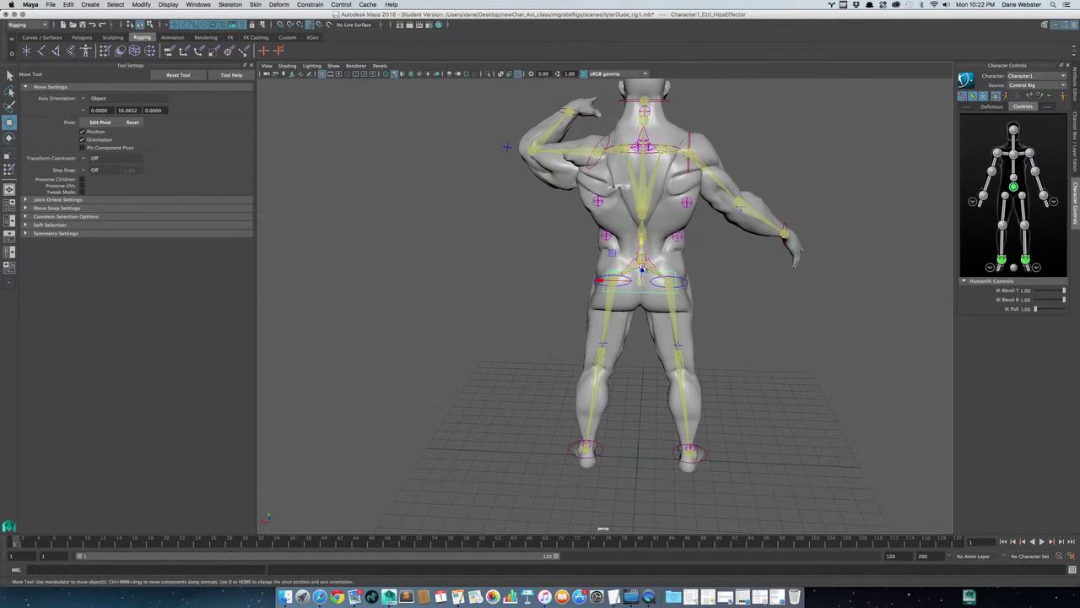
drag(642, 280, 628, 418)
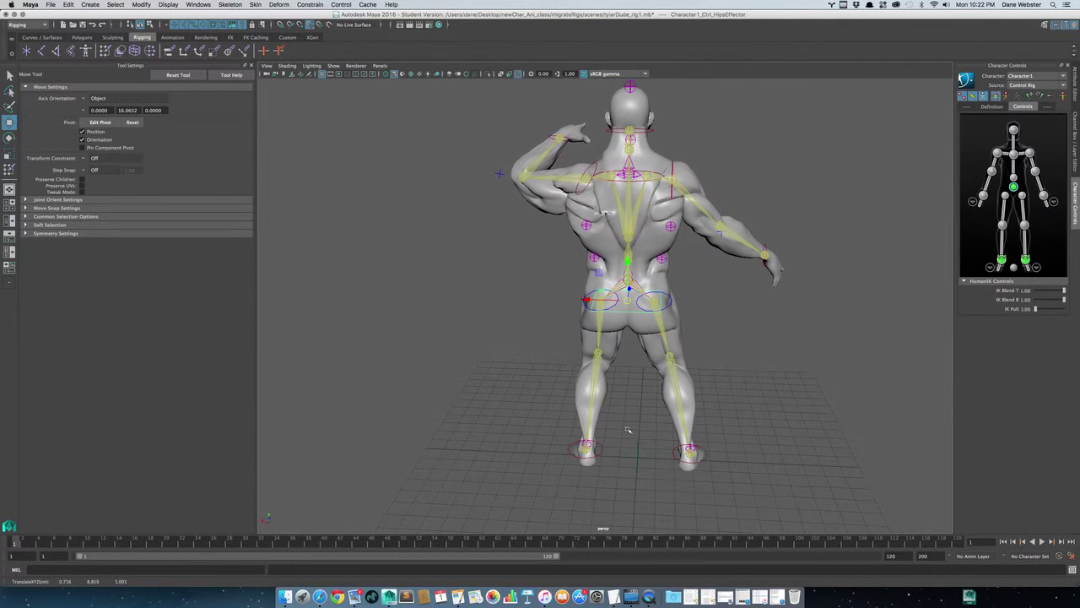
Move the left ankle effector outward to widen the stance and rotate the left foot.
drag(547, 450, 509, 443)
key(e)
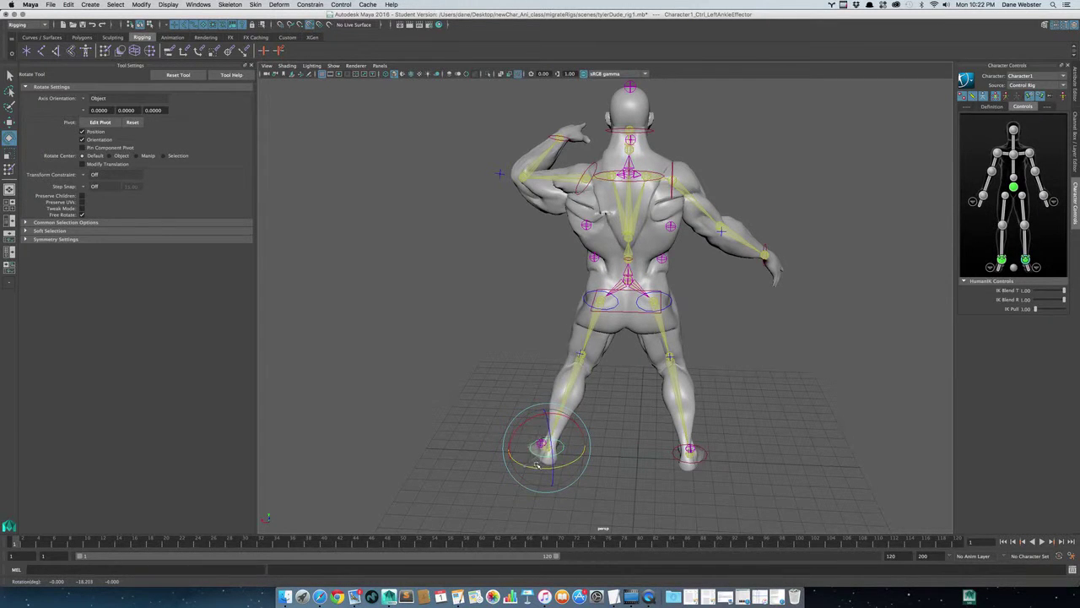
alt+drag(536, 465, 573, 335)
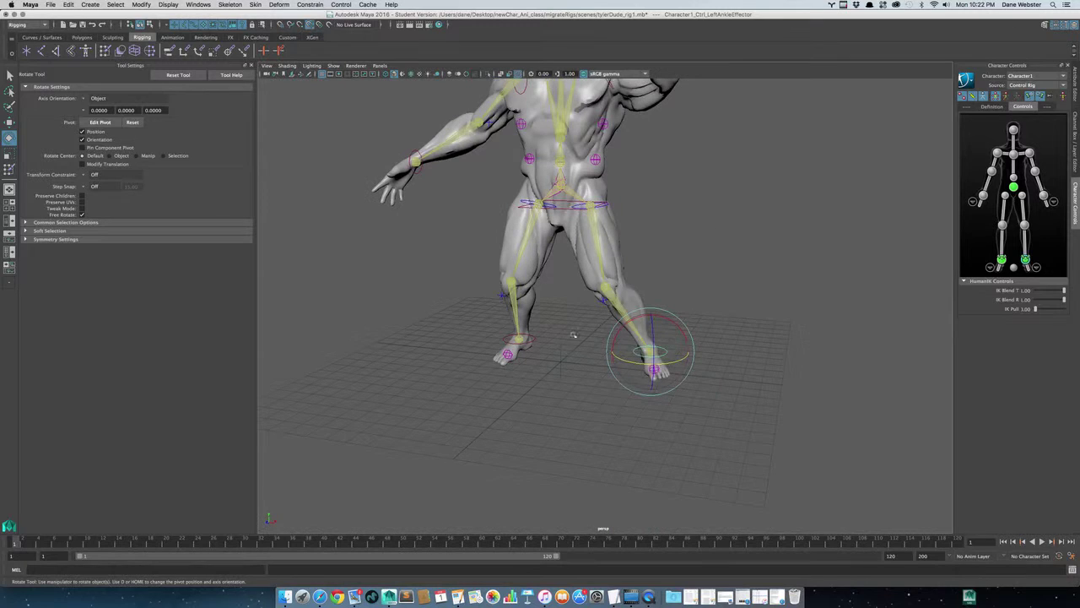
Move the left knee effector outward to line up the knee with the turned foot.
click(602, 299)
key(w)
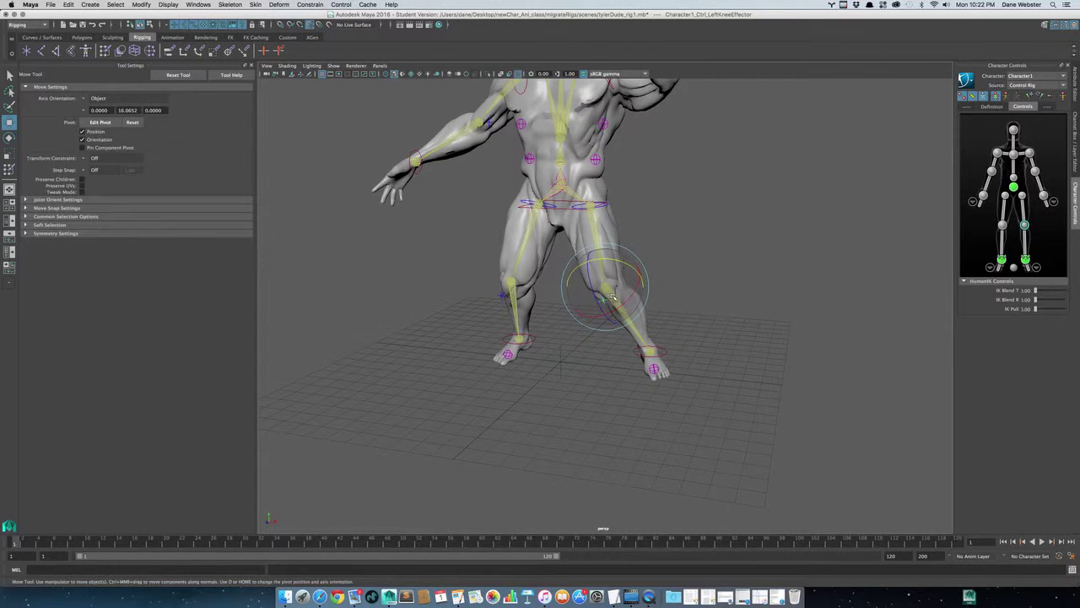
drag(601, 290, 627, 289)
mouse_move(679, 319)
alt+mouse_down()
mouse_move(713, 349)
mouse_move(694, 333)
alt+mouse_up()
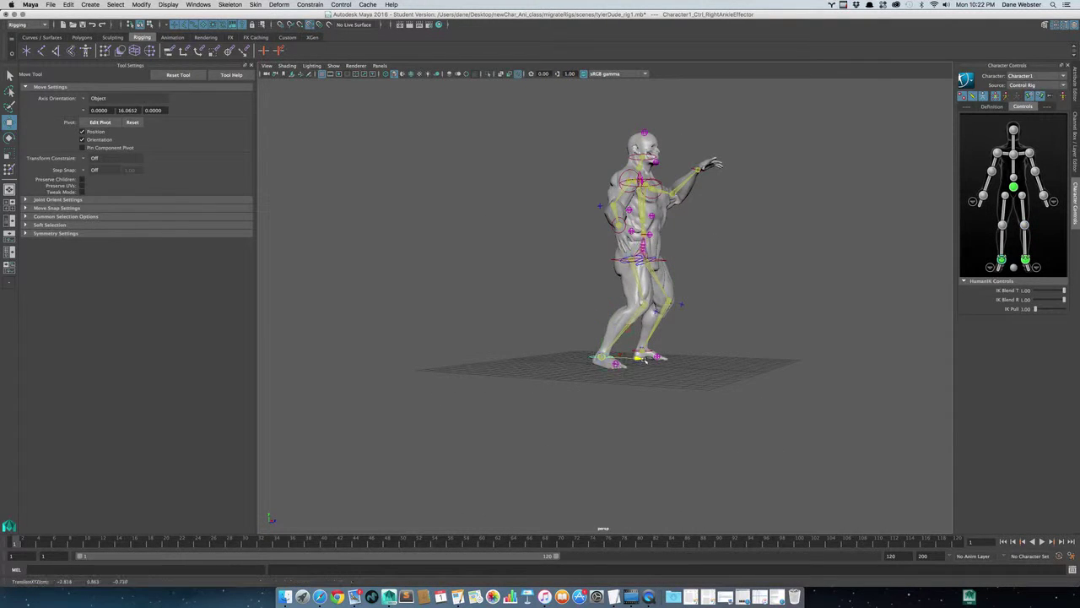
Reposition the right foot by moving the right ankle effector front-to-back and inward toward the body's centre.
drag(644, 359, 554, 356)
alt+right_drag(553, 356, 604, 359)
alt+drag(604, 360, 599, 372)
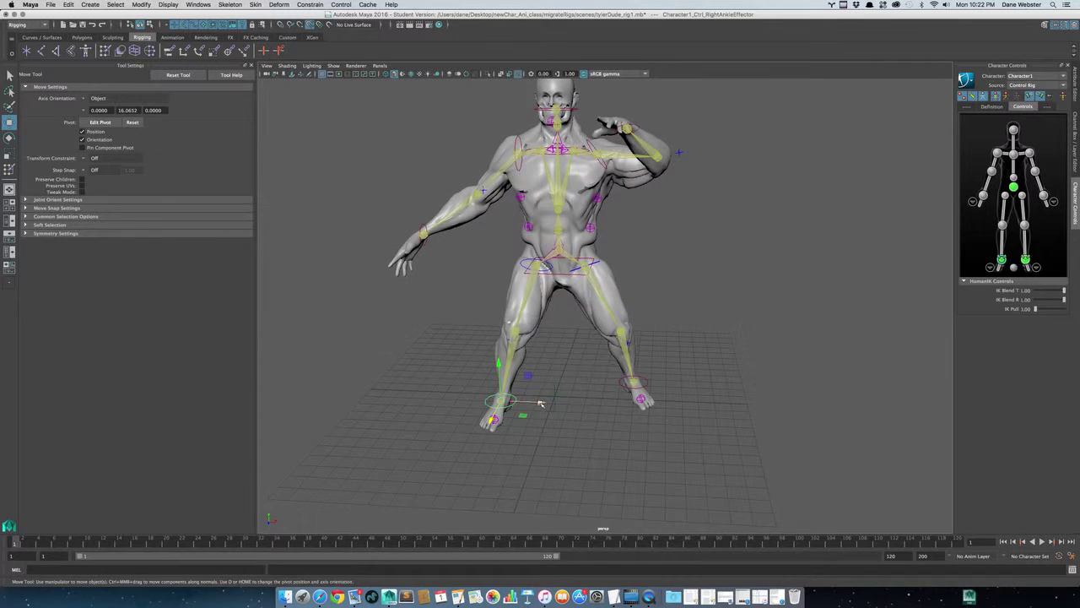
drag(541, 404, 561, 404)
alt+right_drag(650, 361, 599, 360)
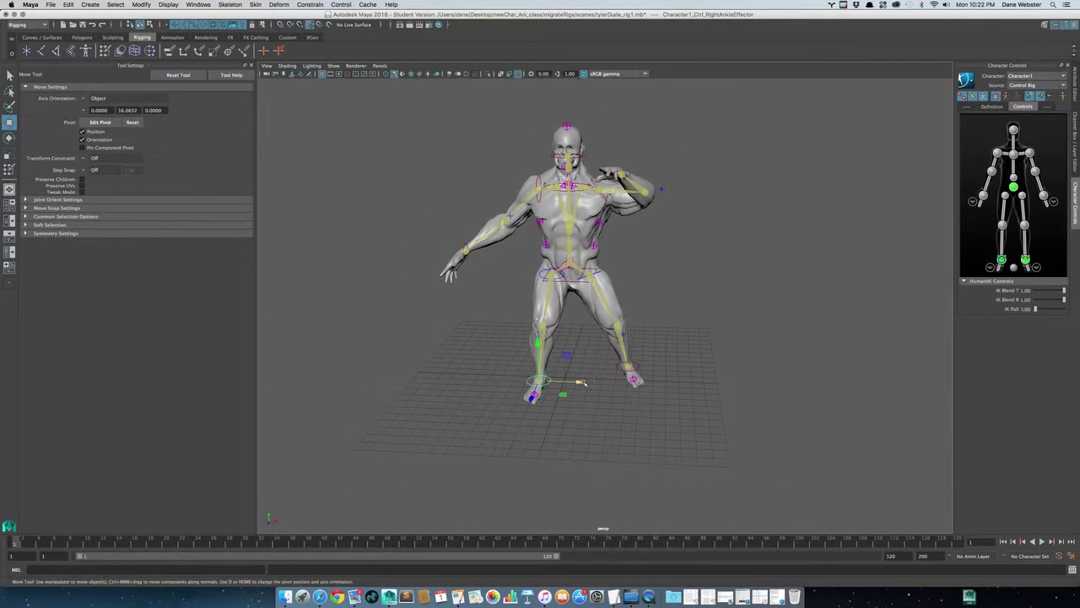
mouse_move(581, 382)
mouse_down()
mouse_move(608, 388)
mouse_move(598, 388)
mouse_up()
alt+right_drag(598, 388, 648, 366)
alt+middle_drag(646, 361, 673, 369)
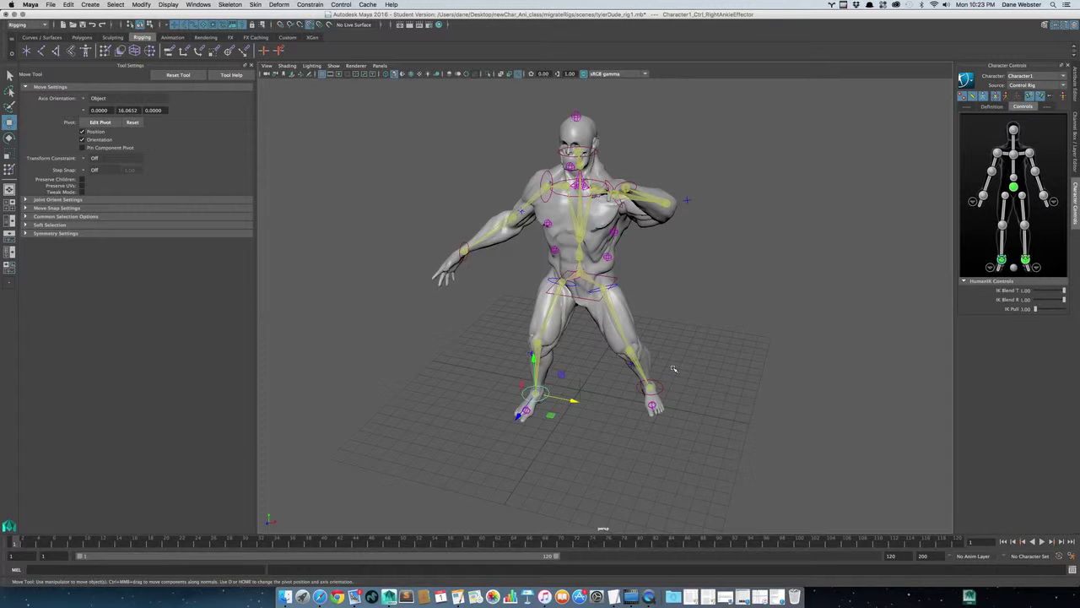
Select the character's body mesh and display it with smooth mesh preview.
click(637, 335)
alt+right_drag(637, 335, 682, 292)
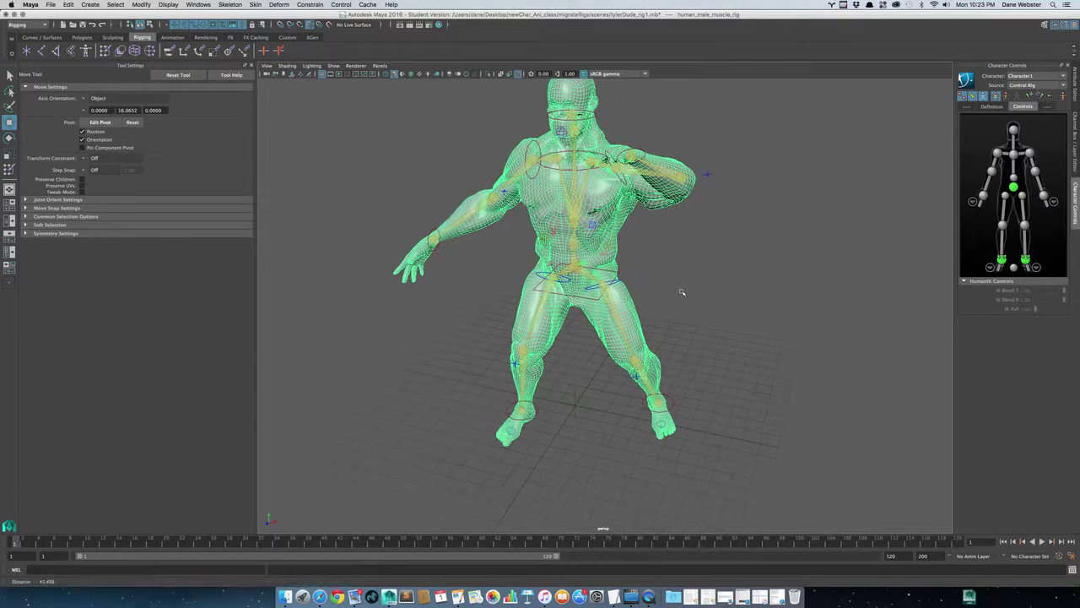
alt+middle_drag(682, 292, 684, 343)
alt+drag(685, 343, 679, 327)
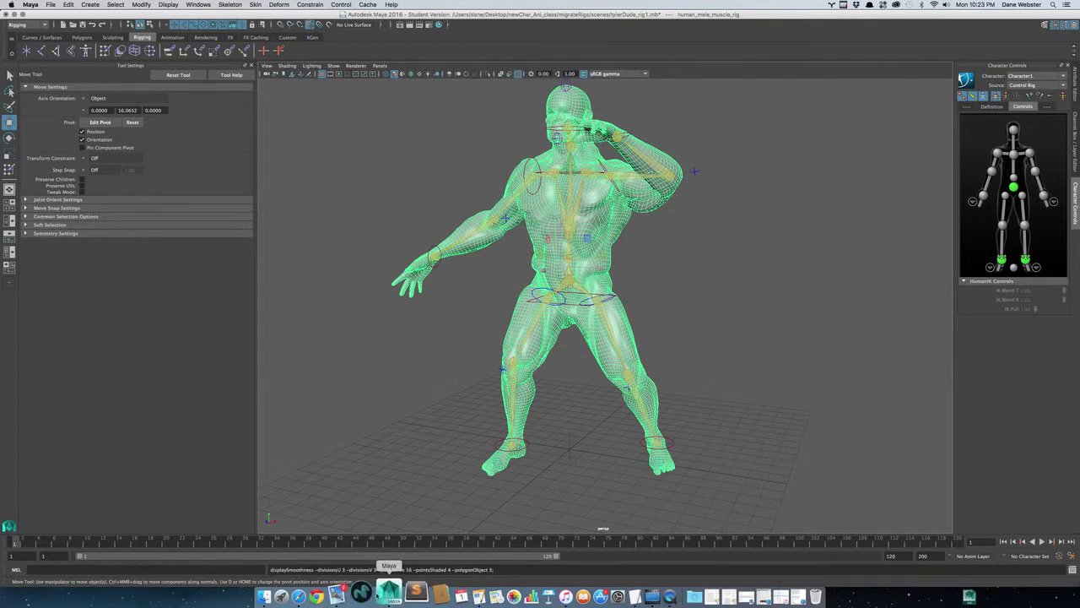
Switch to Finder, open TylerDude_2.mov from the Desktop's Modo_Renders/movies folder in QuickTime Player, and close the Finder window.
click(286, 597)
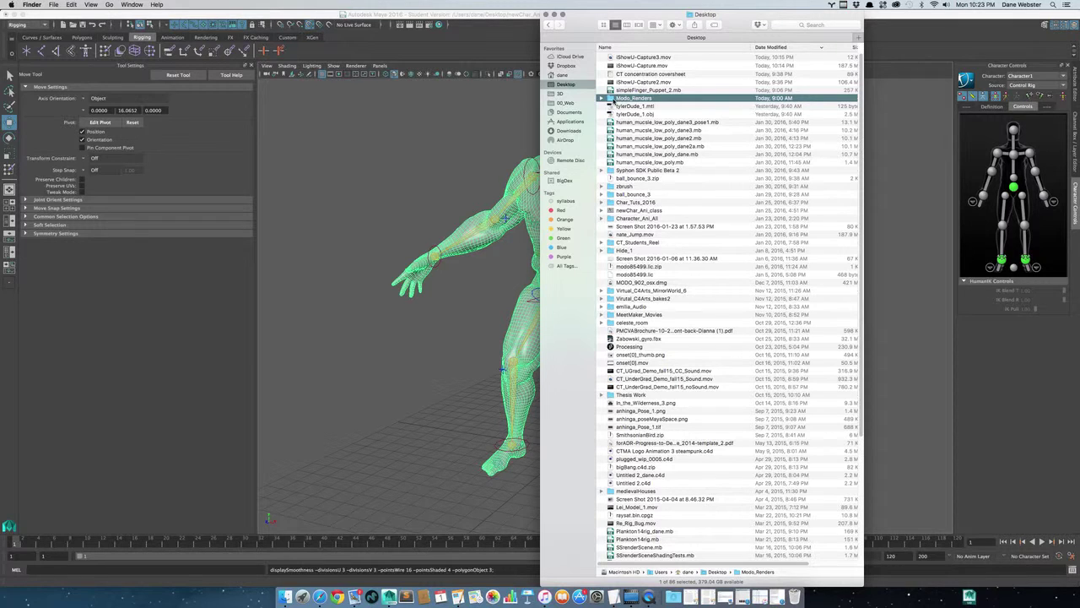
double_click(614, 99)
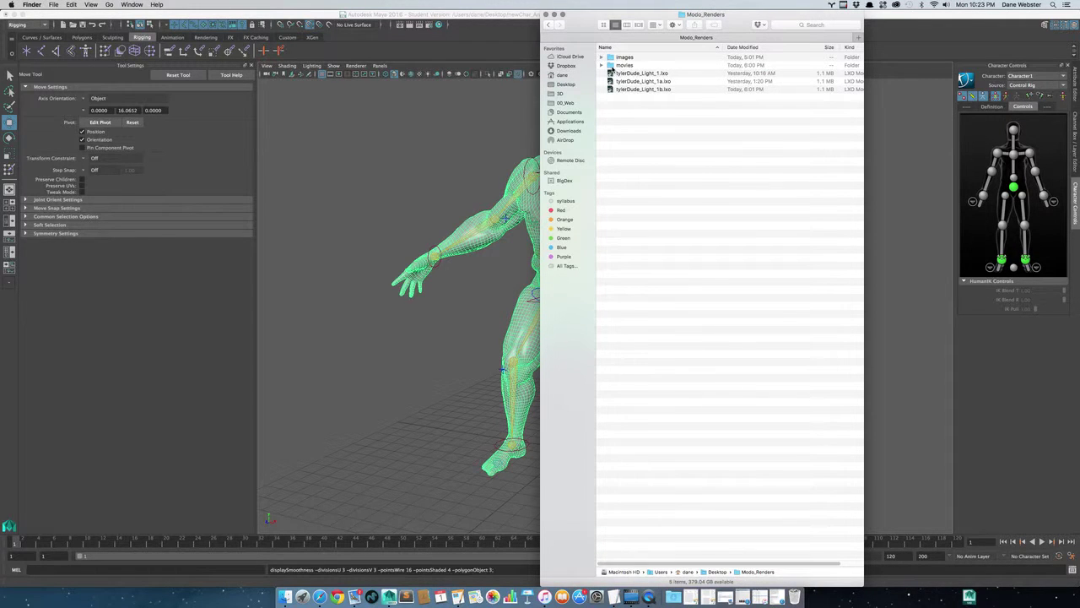
double_click(613, 66)
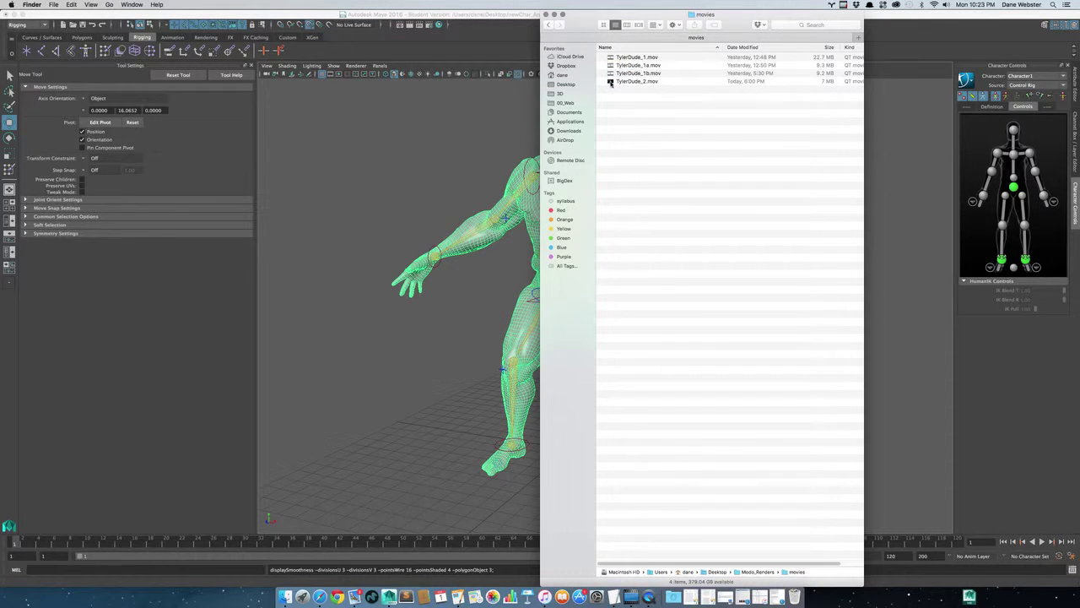
double_click(633, 81)
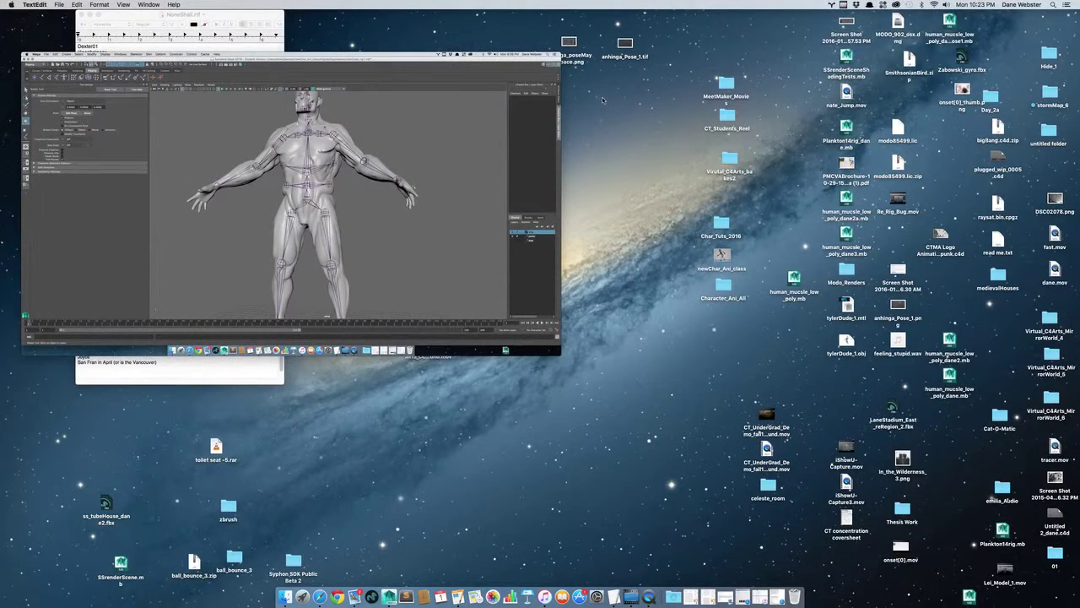
click(648, 591)
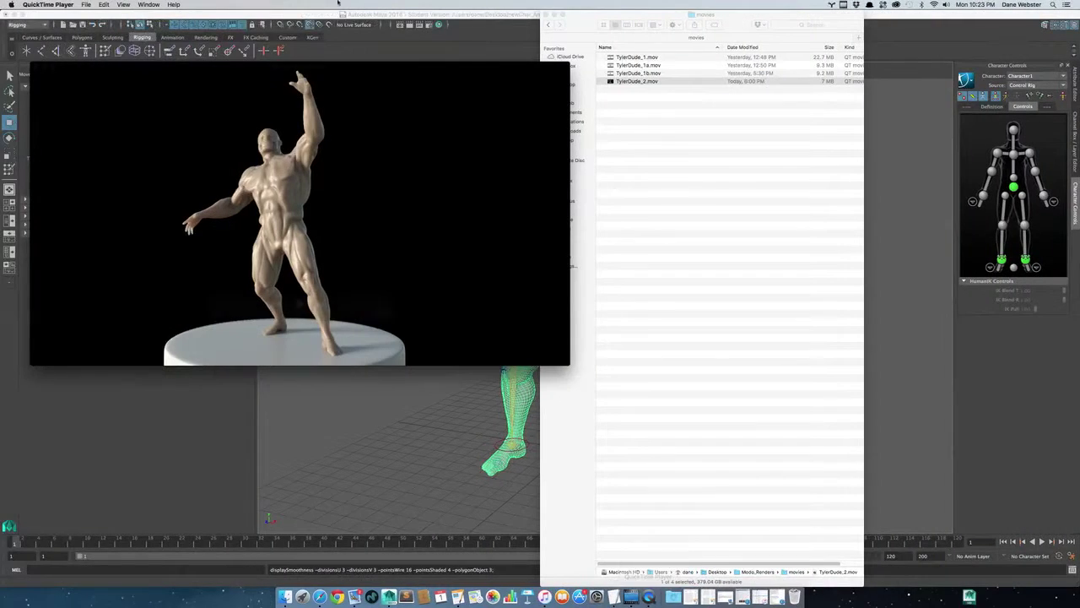
drag(356, 65, 549, 88)
click(546, 15)
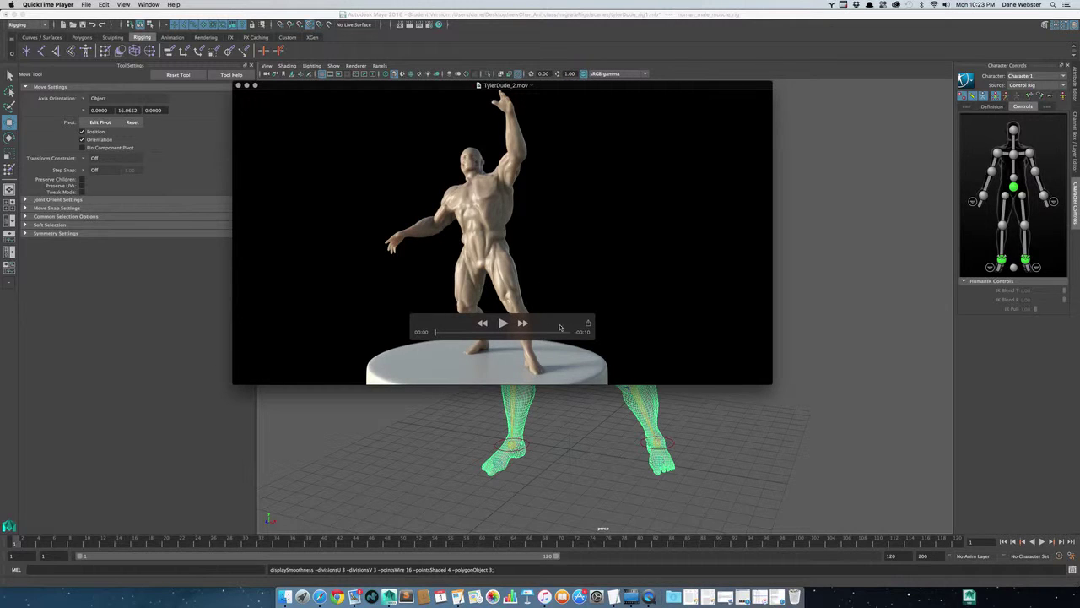
Watch the turntable render of the posed character in full screen, and close the movie to return to Maya.
drag(559, 327, 353, 342)
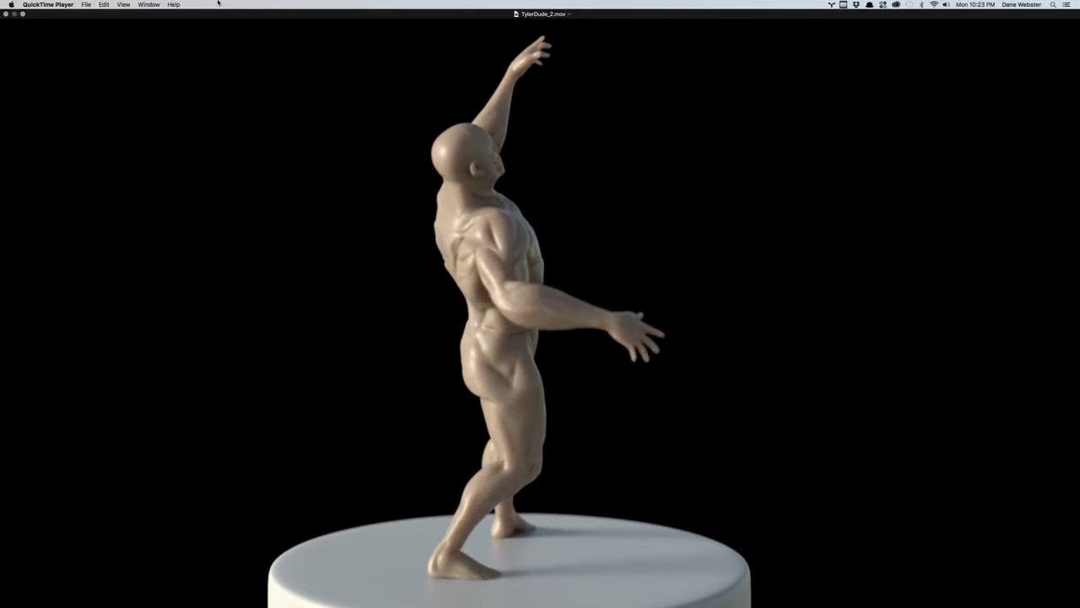
click(123, 5)
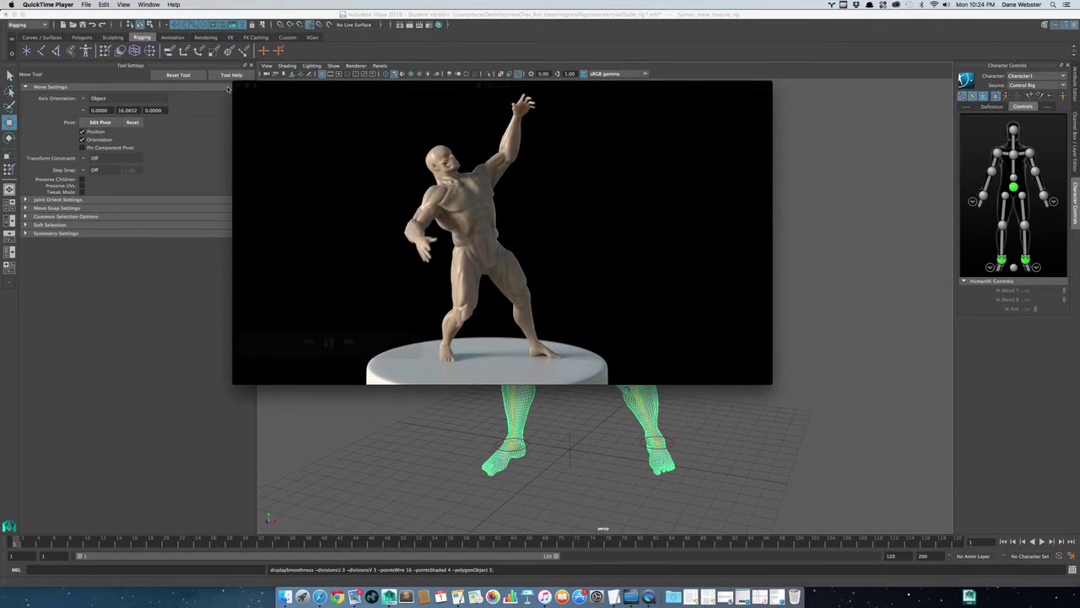
click(239, 86)
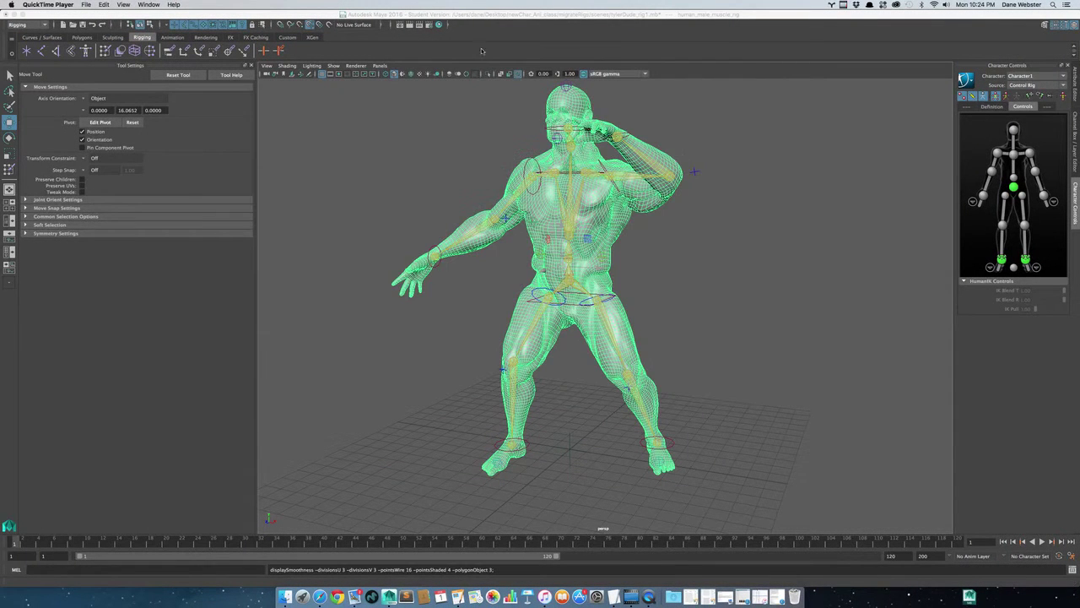
click(517, 15)
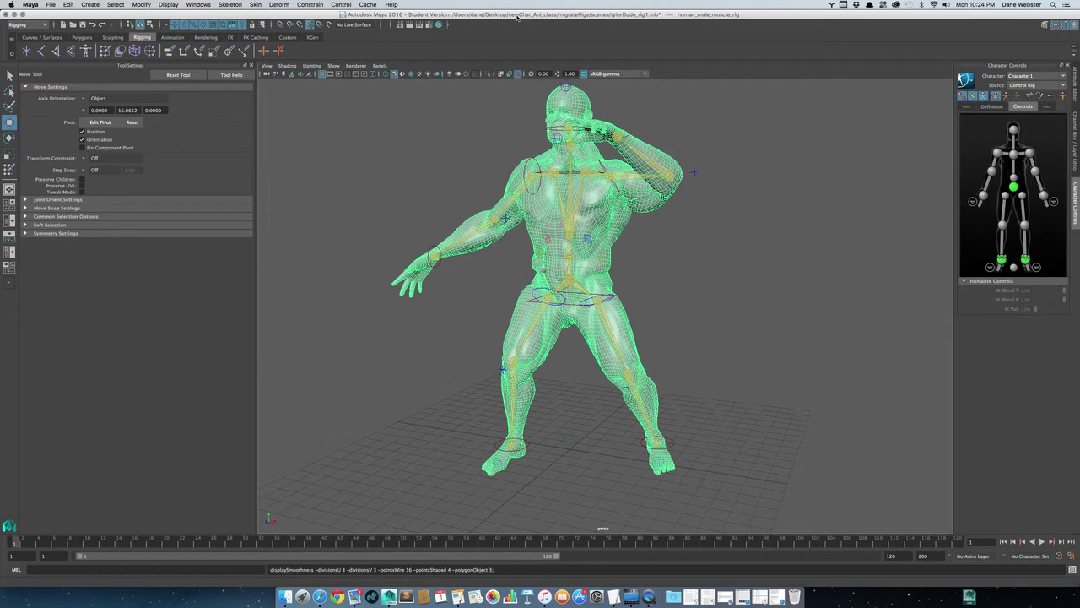